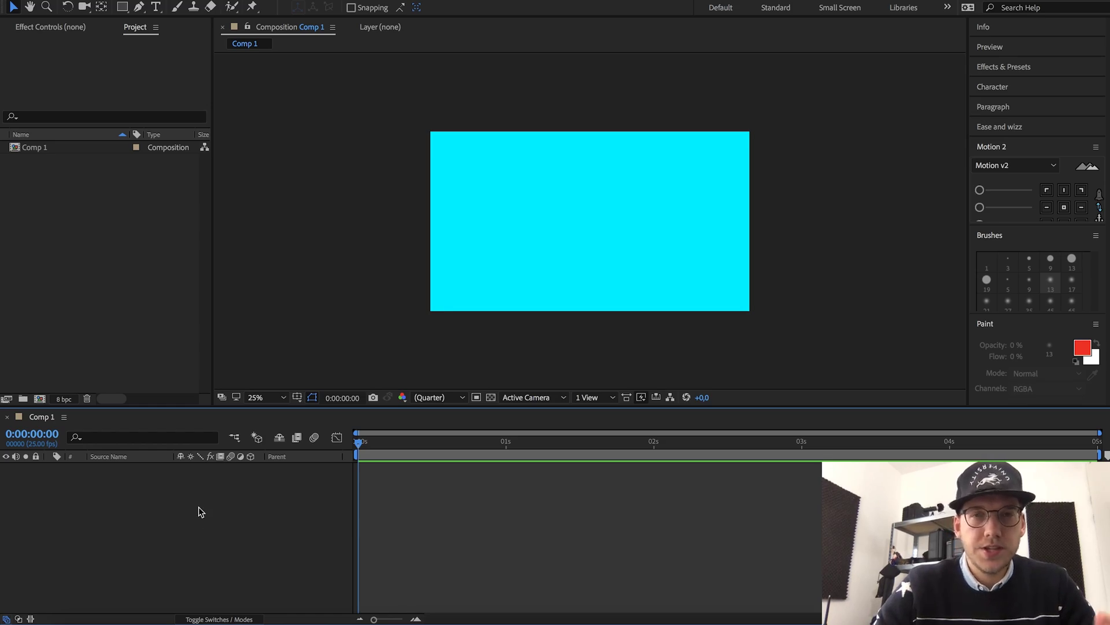
Add a shape layer to Comp 1 and draw a red square at the frame's top-right
right_click(198, 507)
left_click(245, 481)
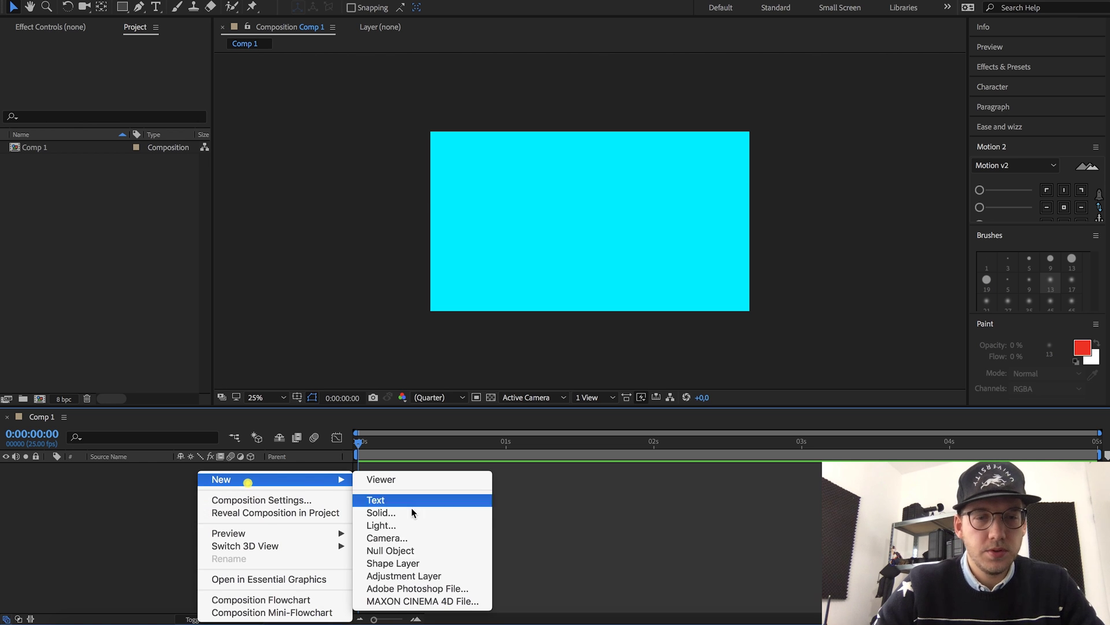
left_click(411, 564)
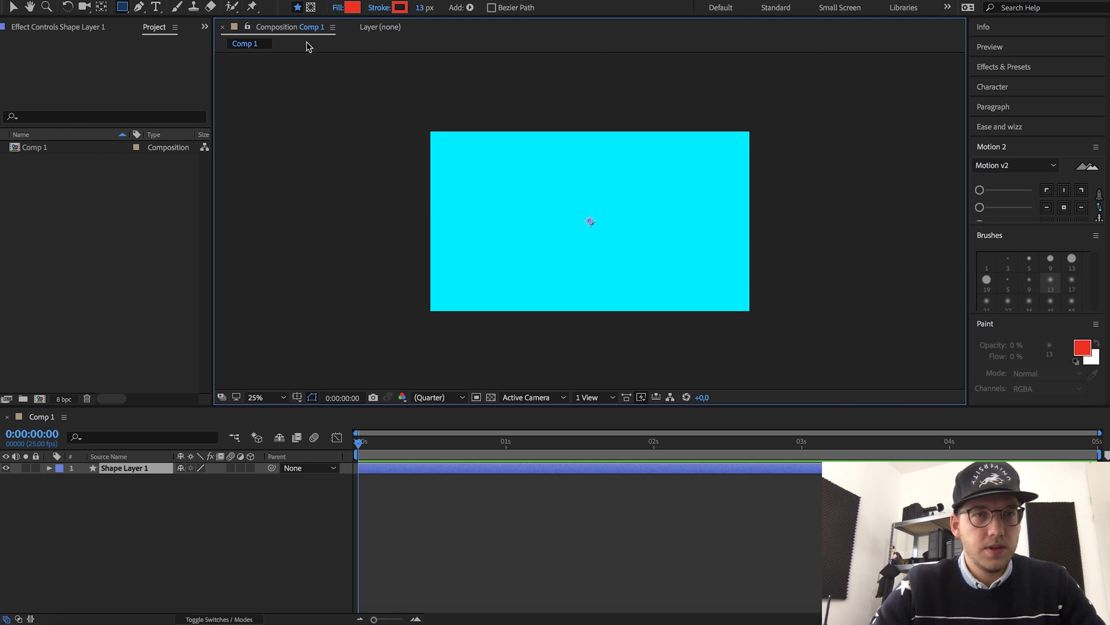
mouse_move(557, 193)
left_mouse_down()
mouse_move(646, 282)
mouse_move(612, 267)
mouse_move(701, 219)
left_mouse_up()
key("v")
left_click(855, 241)
Try moving the red square to the left at 2 seconds and preview the motion
left_click_drag(373, 444, 655, 447)
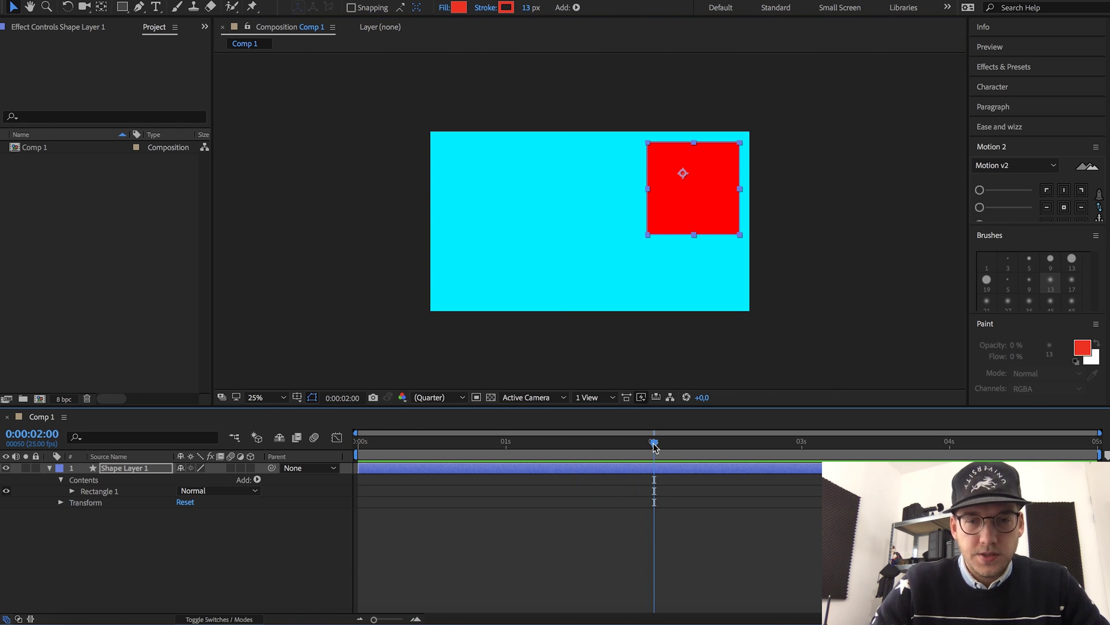
left_click(60, 504)
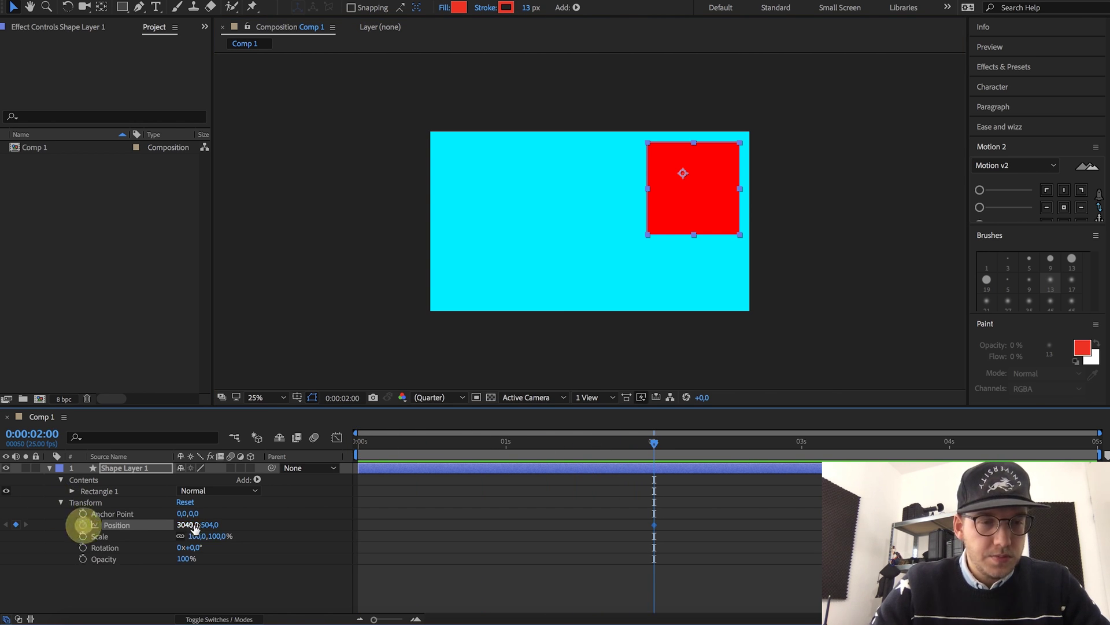
left_click_drag(679, 224, 505, 276)
left_click(613, 356)
left_click_drag(641, 440, 359, 441)
key("space")
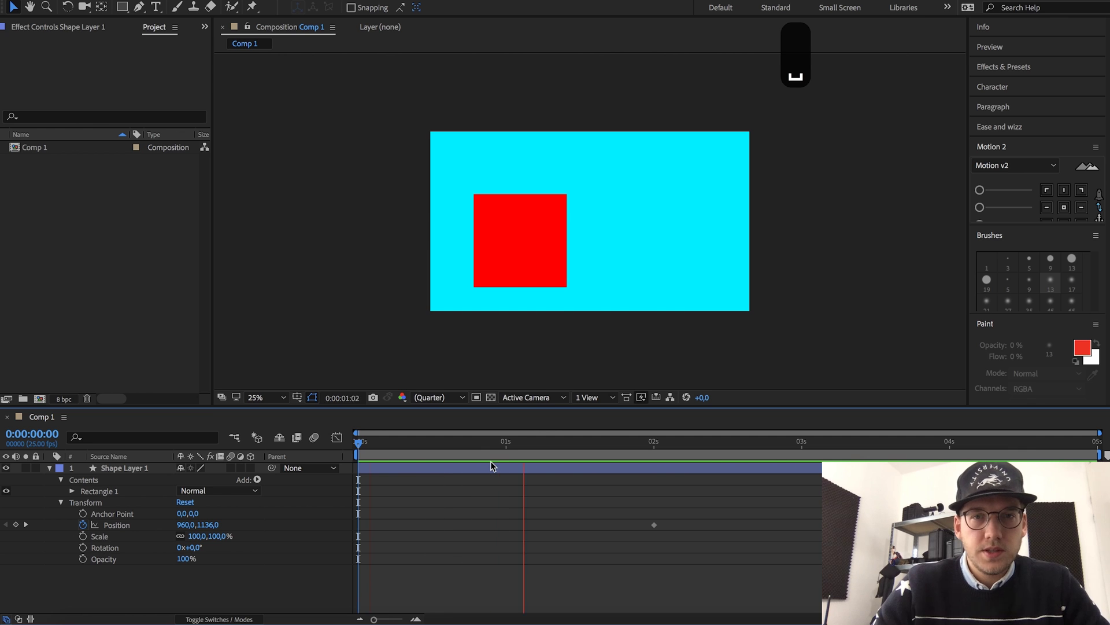
key("space")
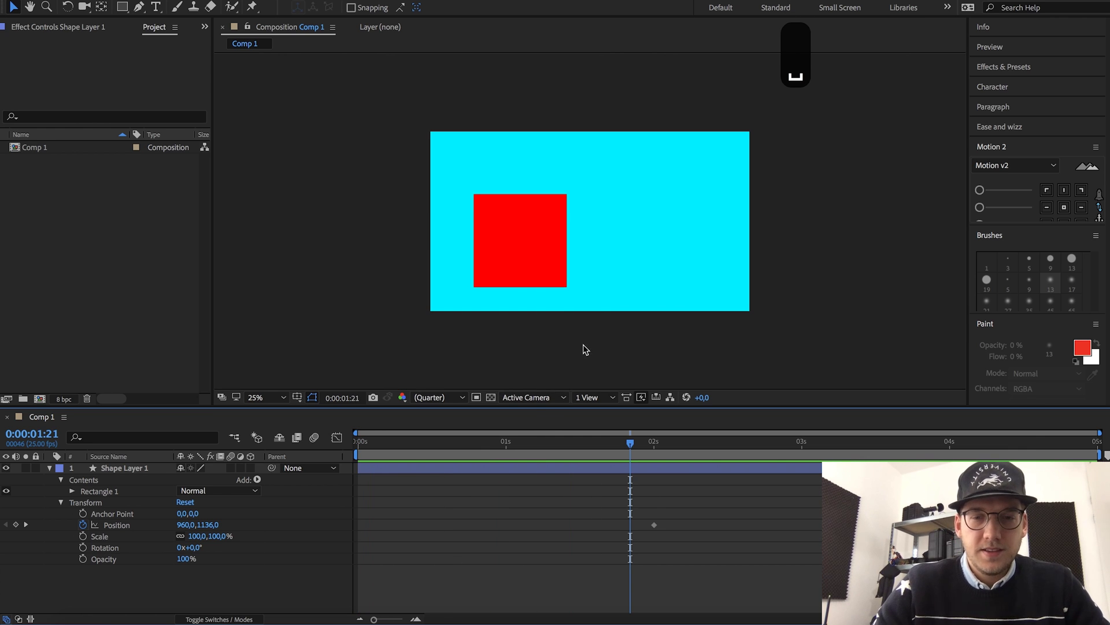
Undo the square's move and its Position keyframe, returning the time to the start
key("super+z")
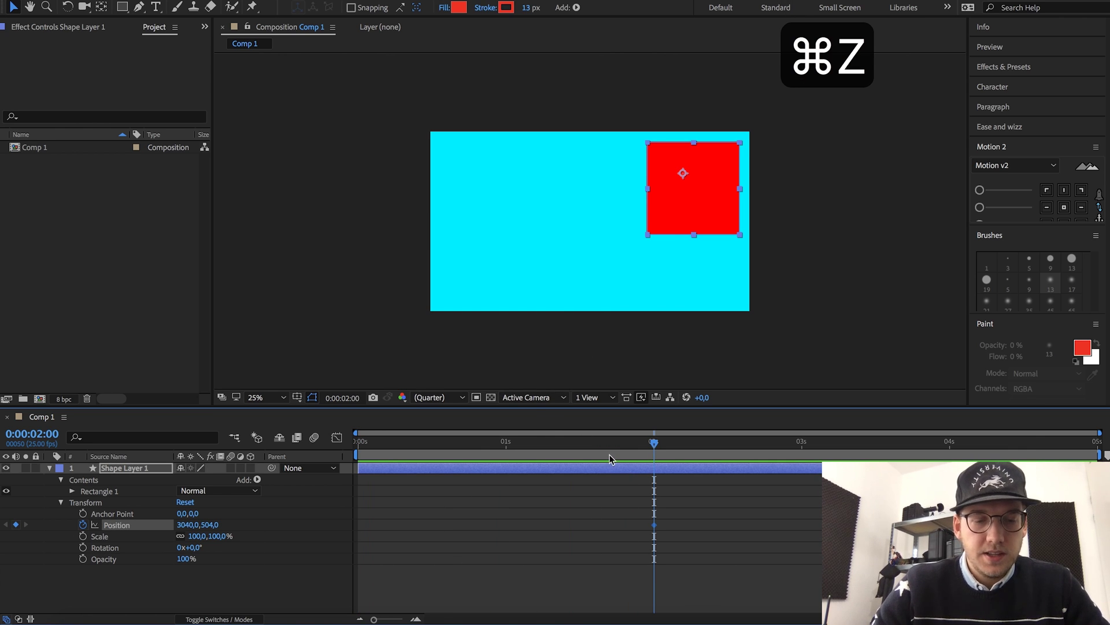
key("super+z")
left_click_drag(619, 443, 340, 453)
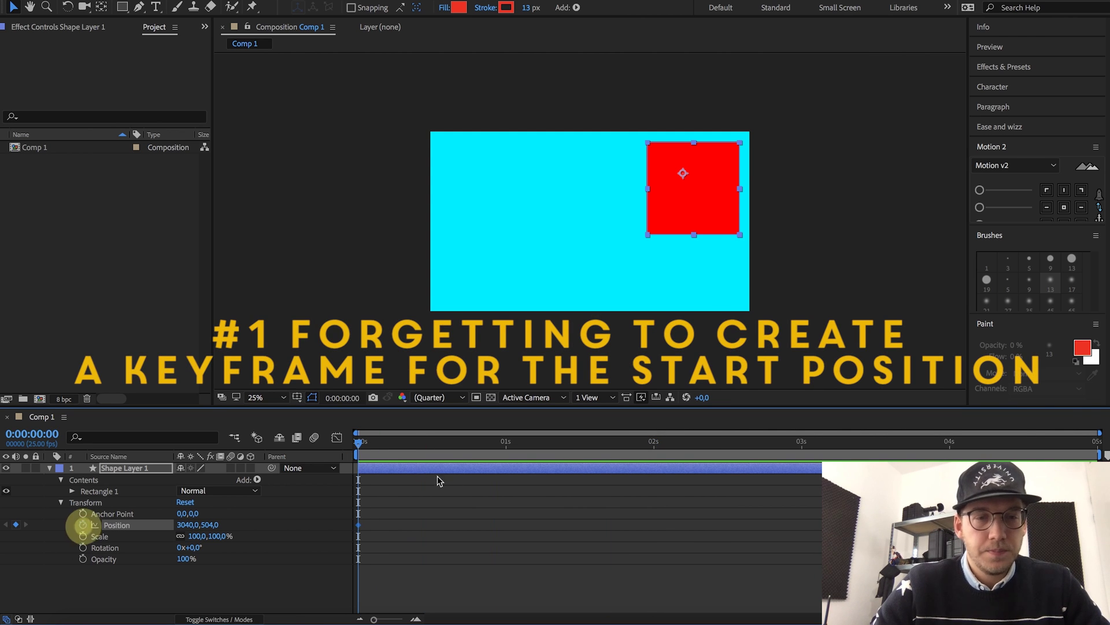
Keyframe the square at 1152,1112 (left-centre) at 2 seconds and preview the slide
left_click_drag(412, 444, 655, 444)
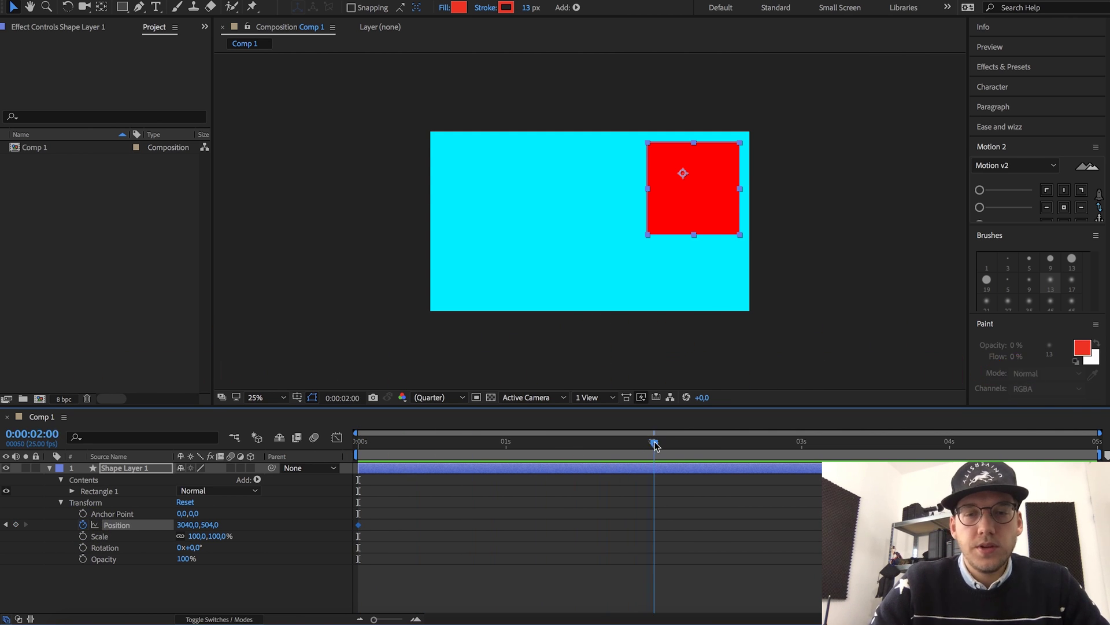
left_click(17, 525)
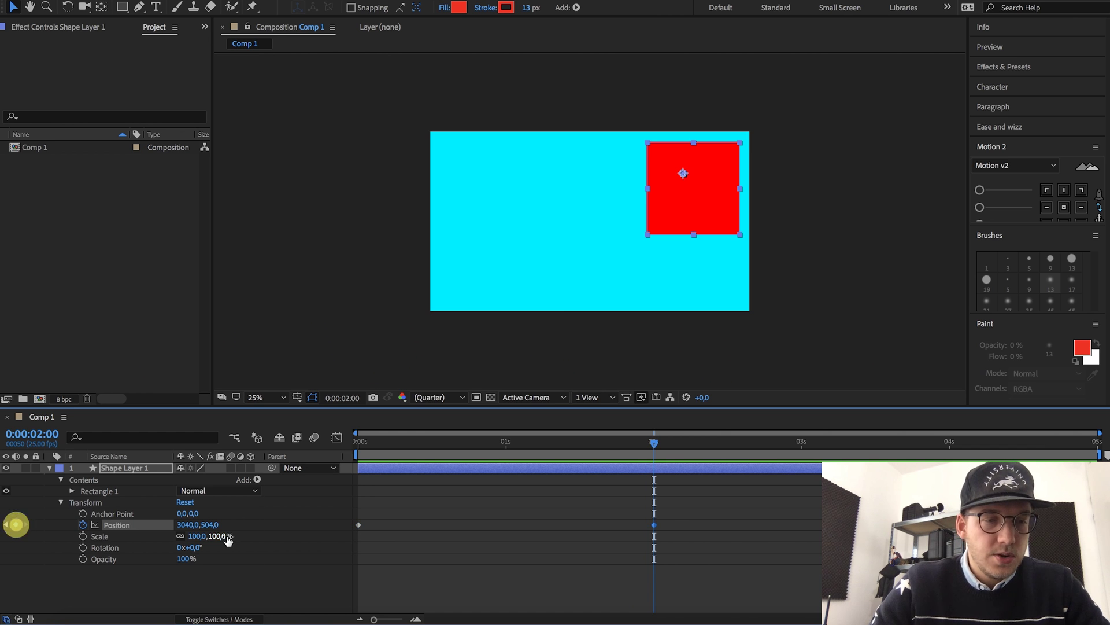
left_click_drag(666, 215, 516, 272)
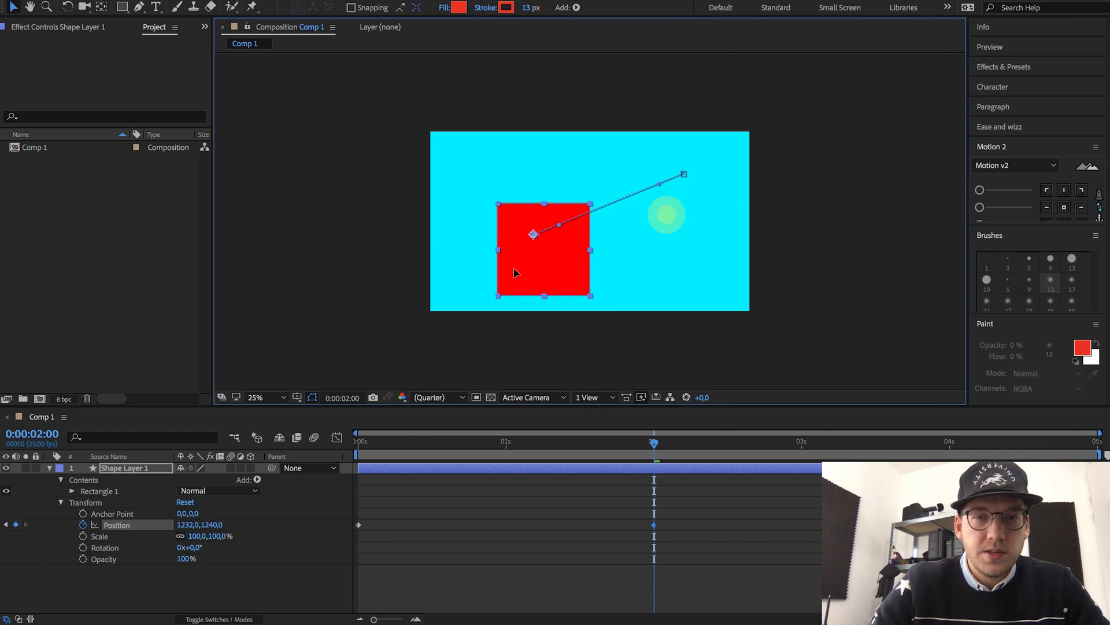
left_click(534, 337)
left_click_drag(567, 441, 360, 441)
key("space")
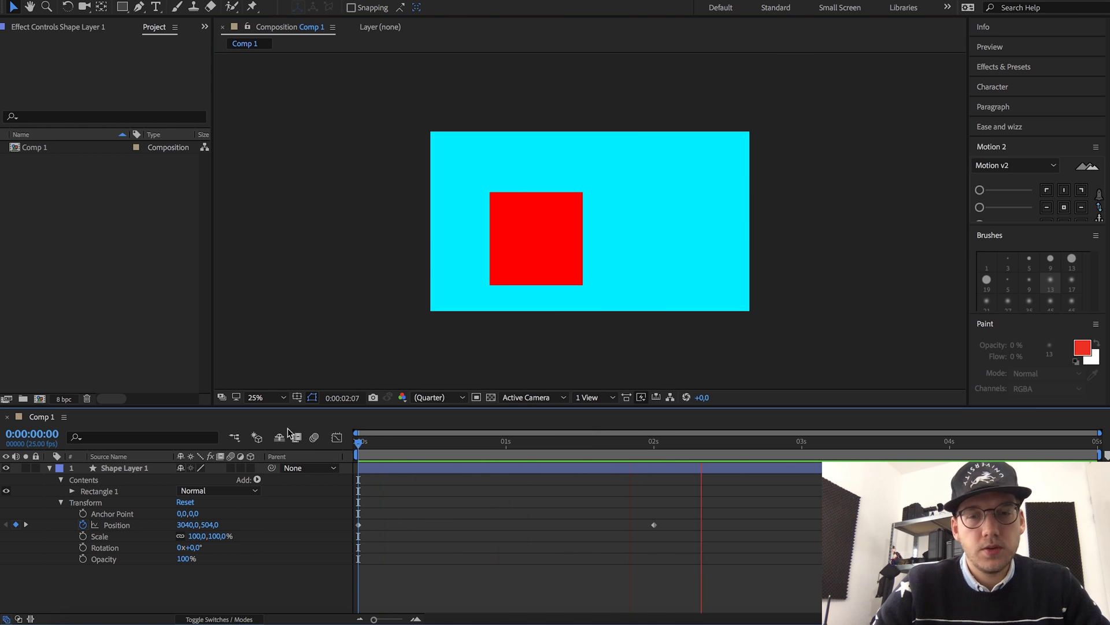
left_click(654, 442)
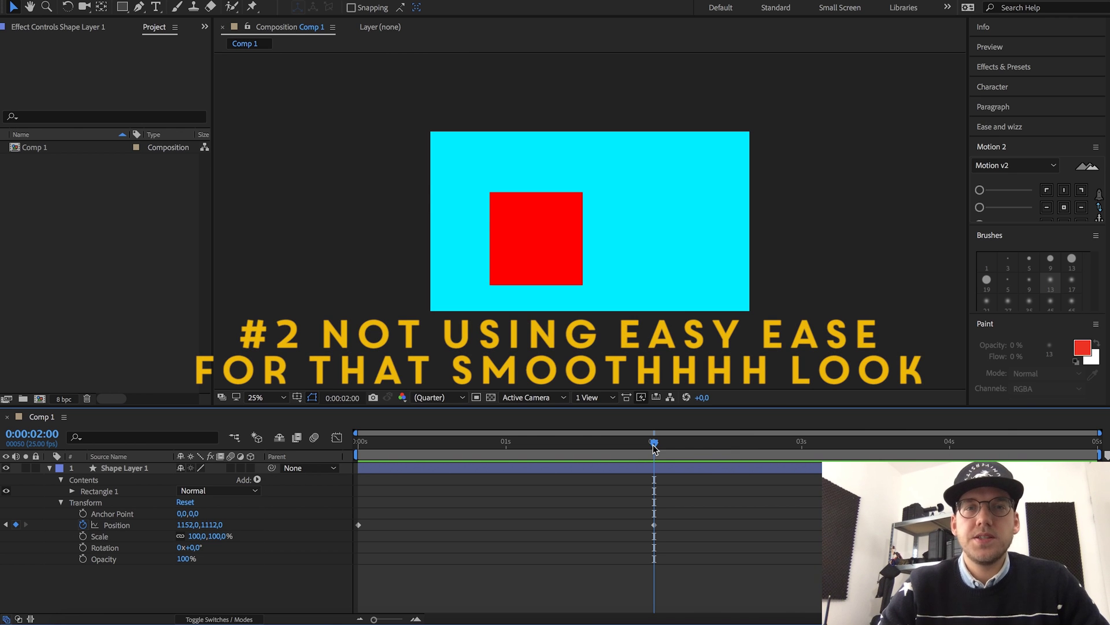
Shift the end Position keyframe to 14 frames and preview the faster slide
left_click_drag(654, 524, 441, 525)
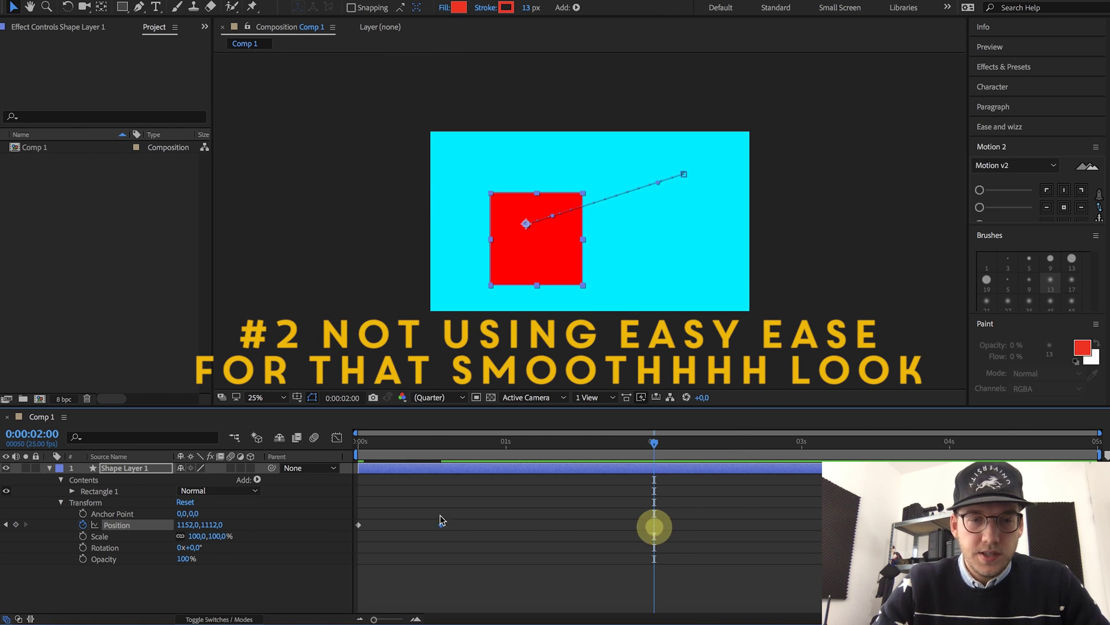
left_click_drag(414, 446, 358, 445)
key("space")
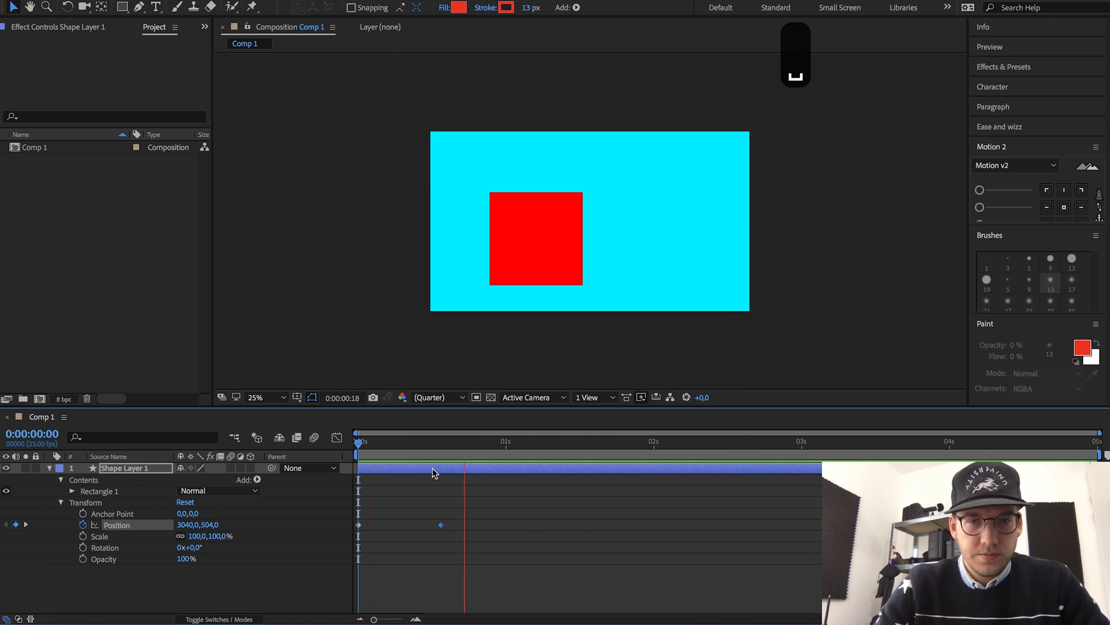
key("space")
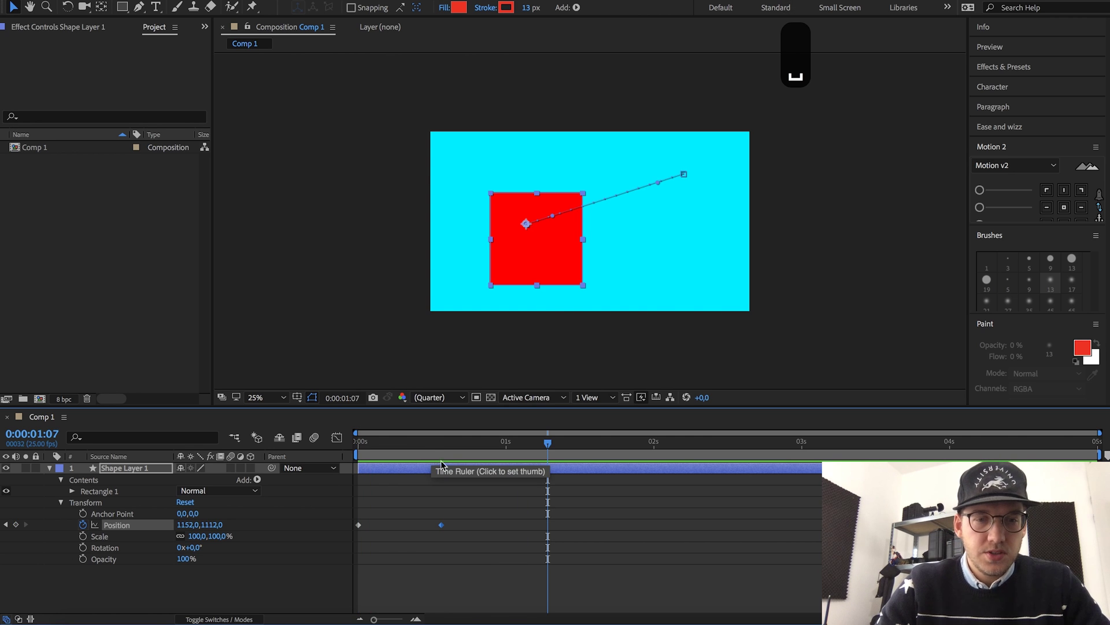
Apply Easy Ease to the second Position keyframe and preview the eased slide
left_click(442, 444)
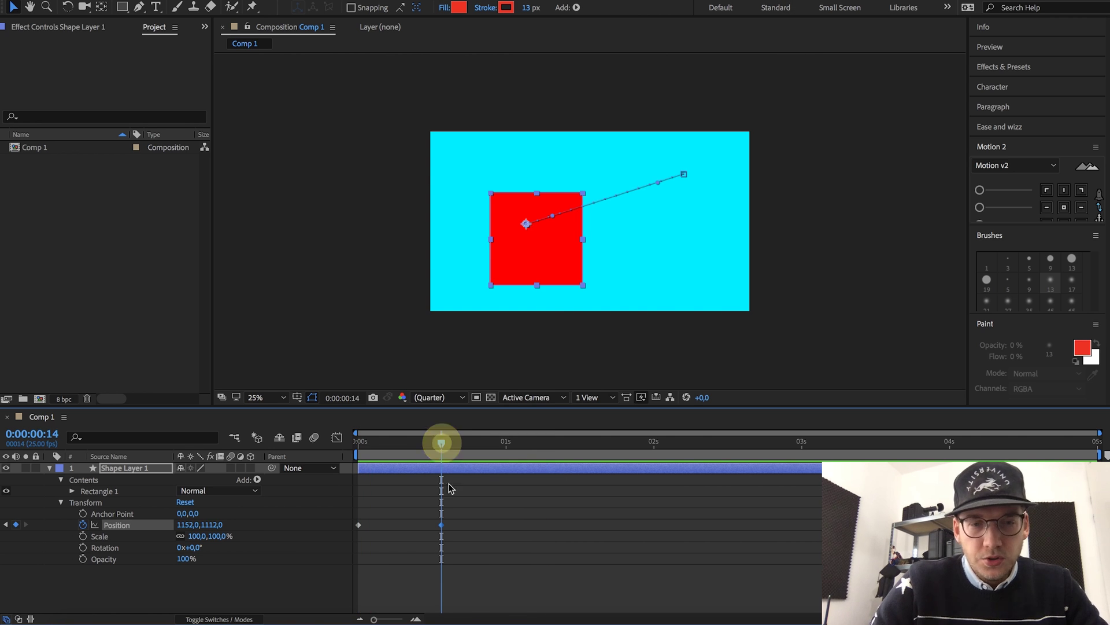
right_click(442, 528)
mouse_move(511, 616)
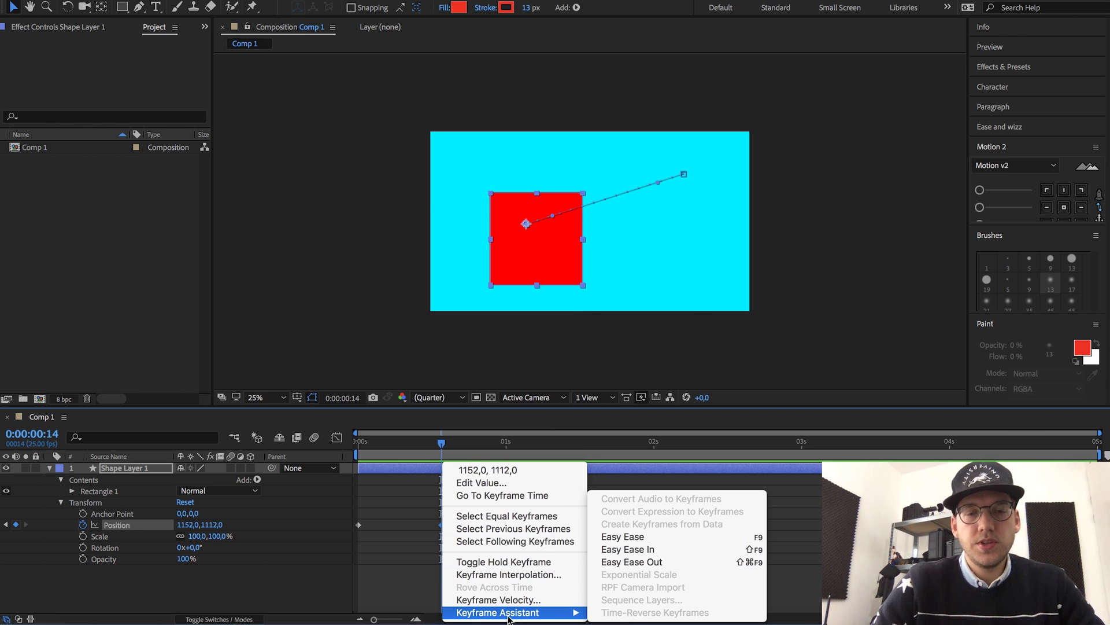
left_click(631, 538)
left_click(563, 517)
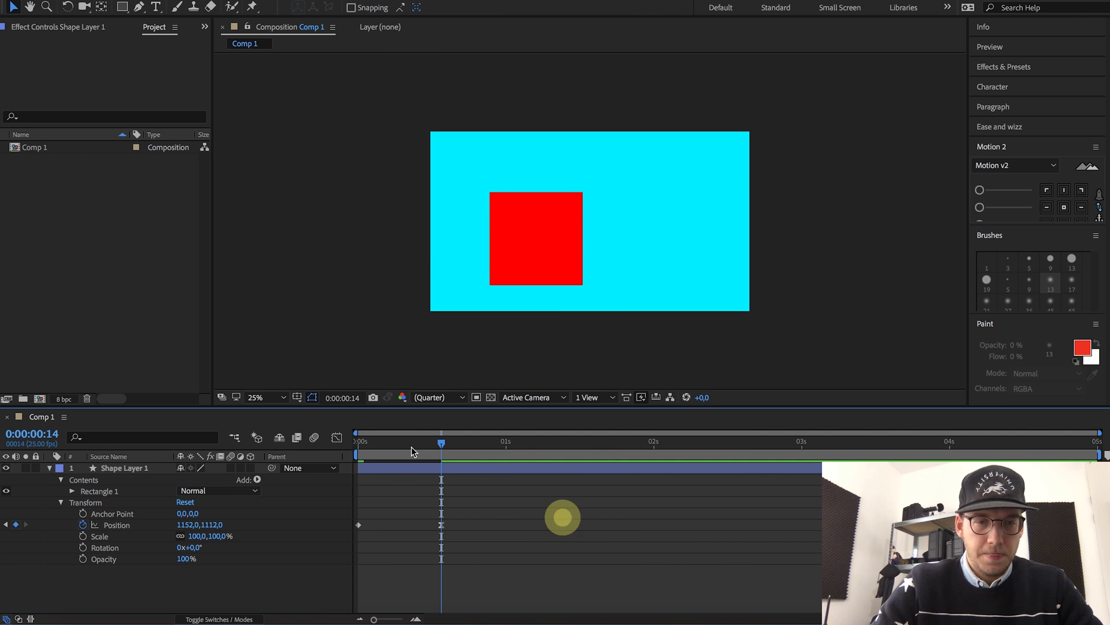
left_click_drag(411, 446, 358, 447)
key("space")
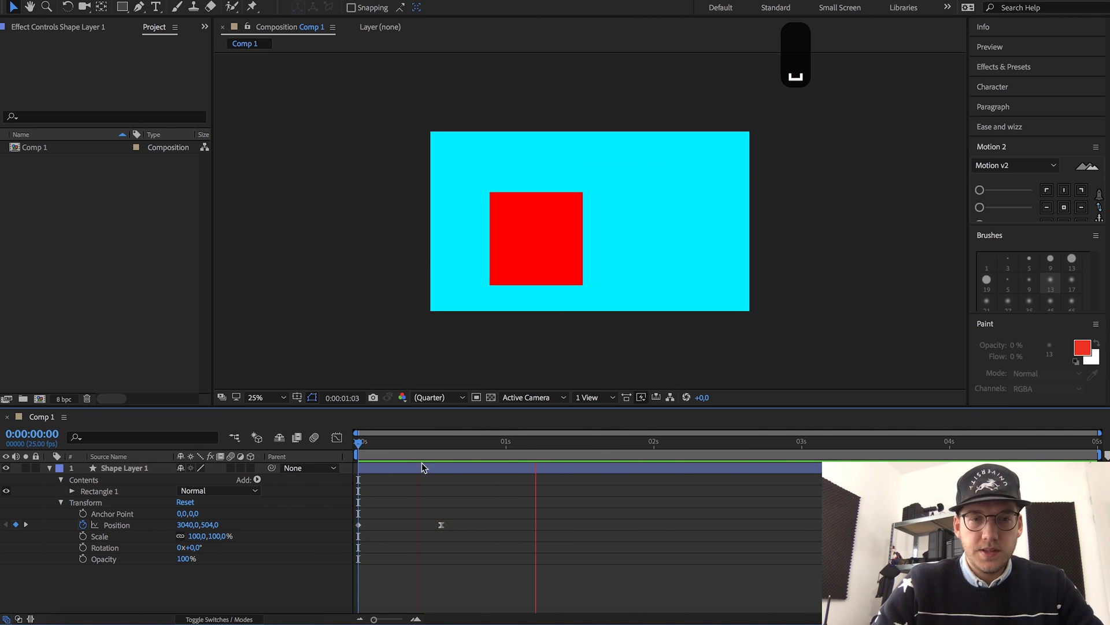
left_click(432, 446)
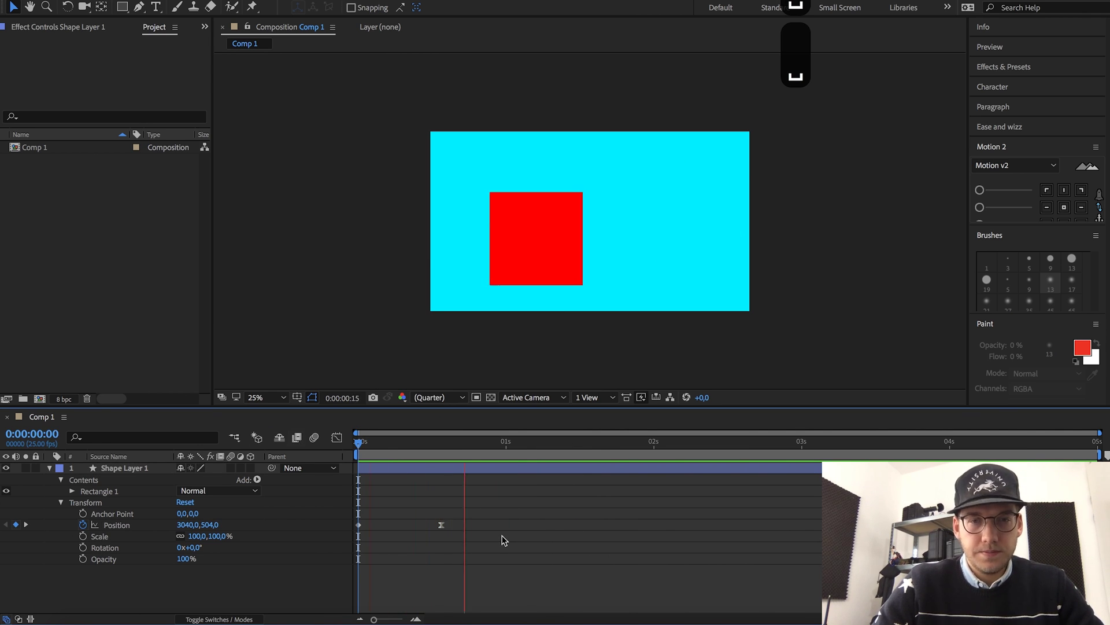
left_click(467, 508)
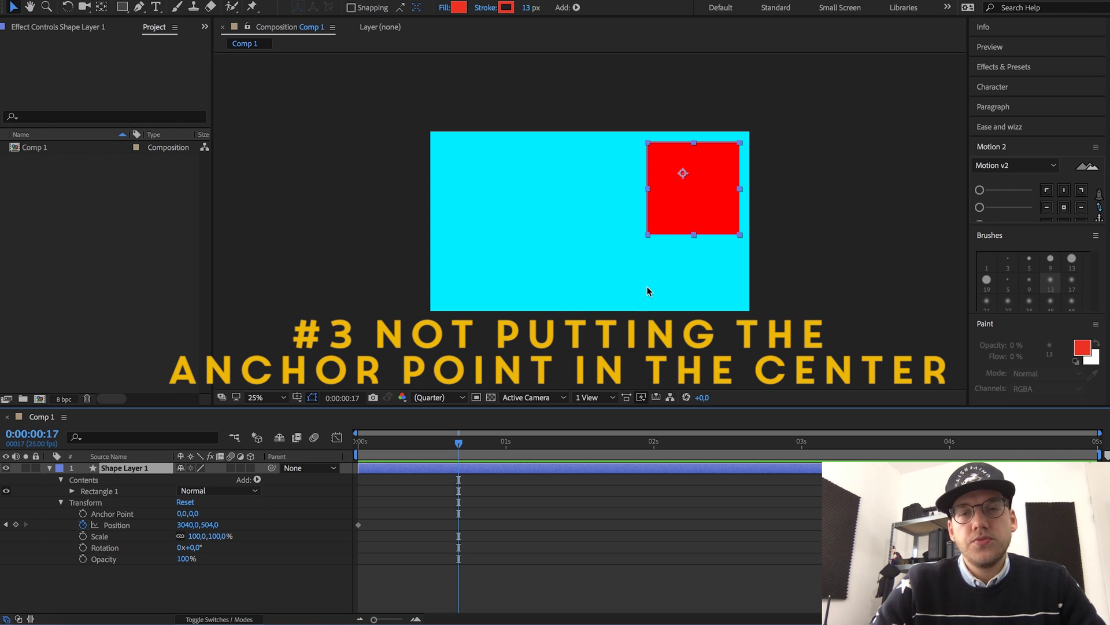
Delete the square's Position animation and return to the start
left_click(358, 525)
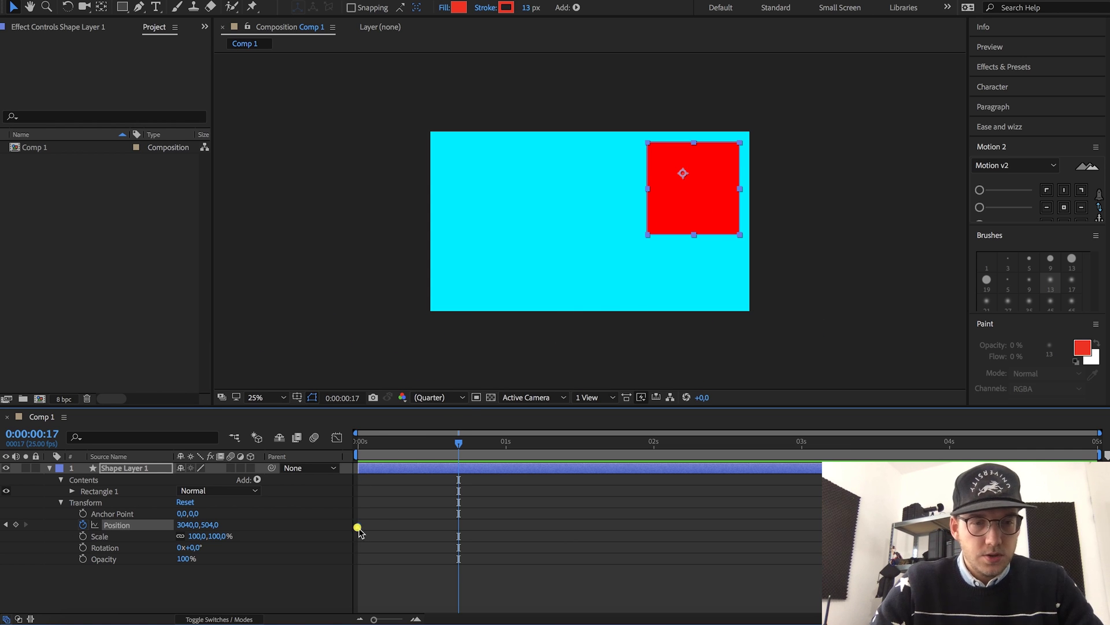
key("BackSpace")
left_click(393, 447)
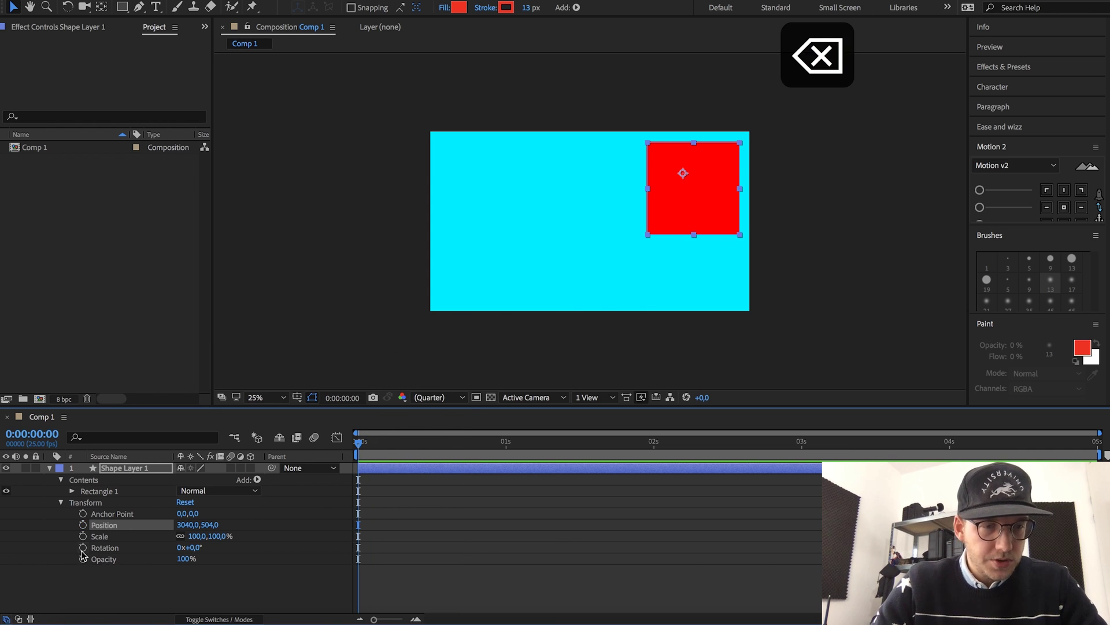
Keyframe the square's Rotation from 0° to 34° at 16 frames and preview it
left_click(82, 547)
left_click_drag(433, 446, 453, 447)
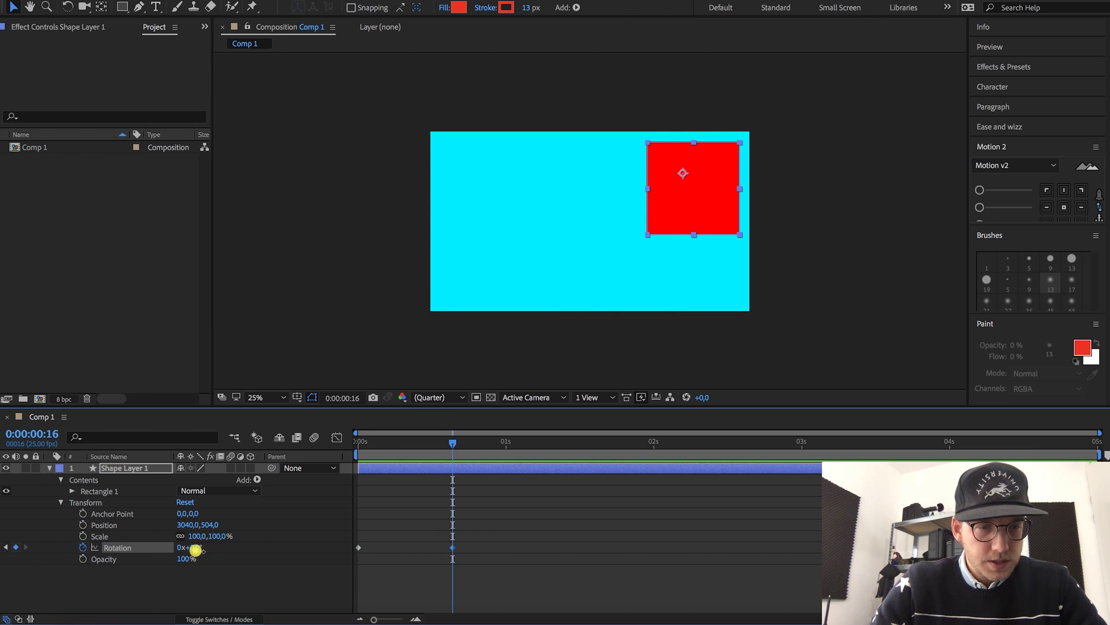
left_click_drag(191, 547, 266, 550)
left_click(407, 527)
key("space")
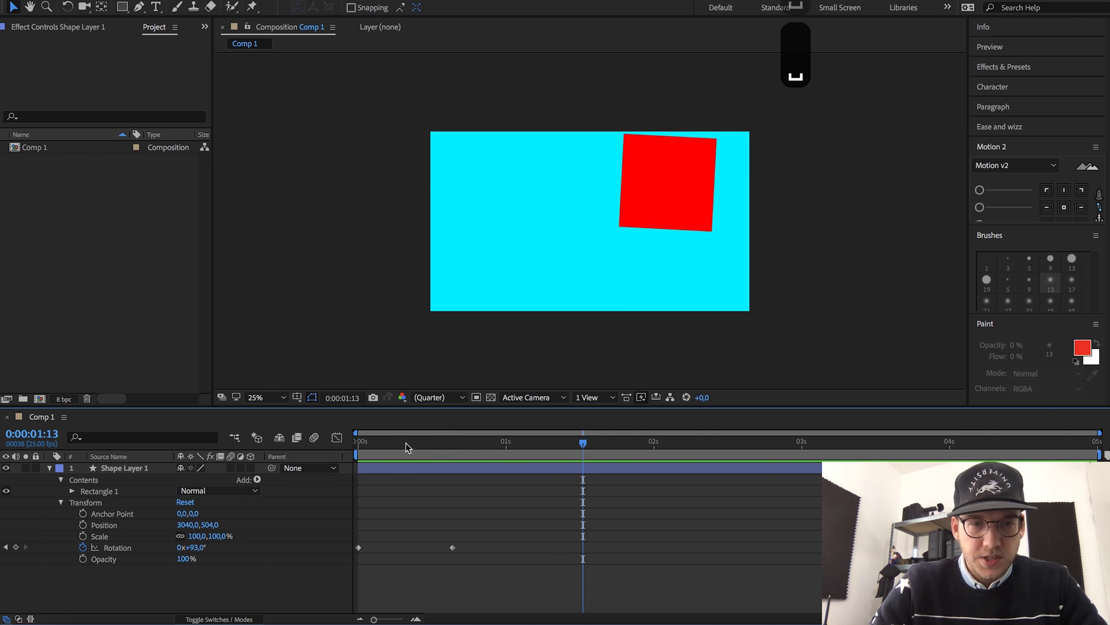
left_click_drag(406, 442, 441, 446)
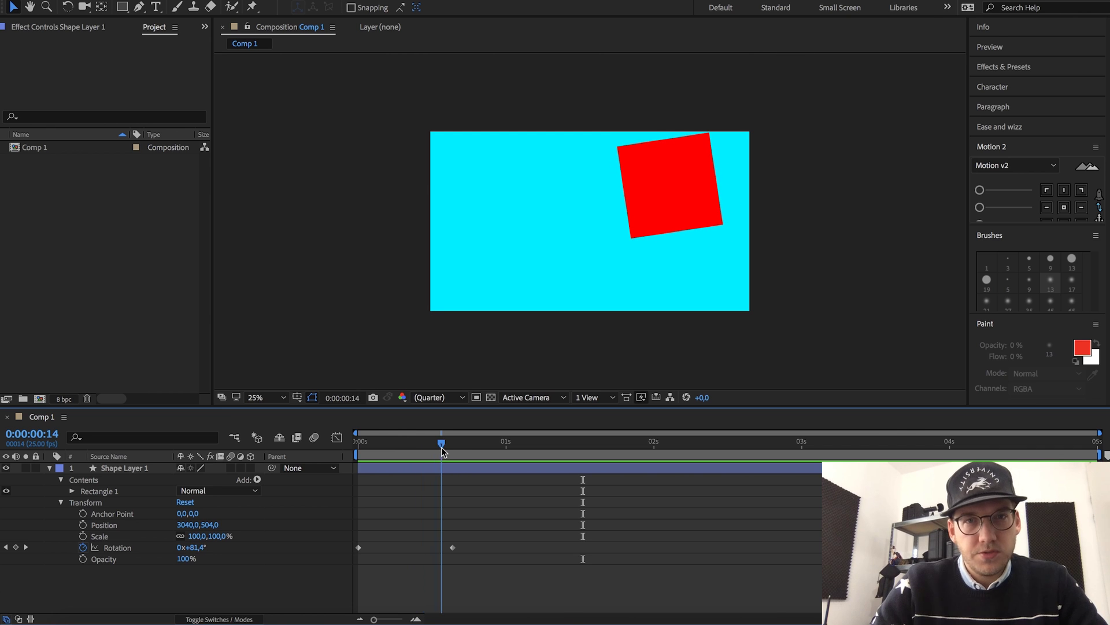
Delete the second Rotation keyframe, leaving only the 0° start
left_click(450, 470)
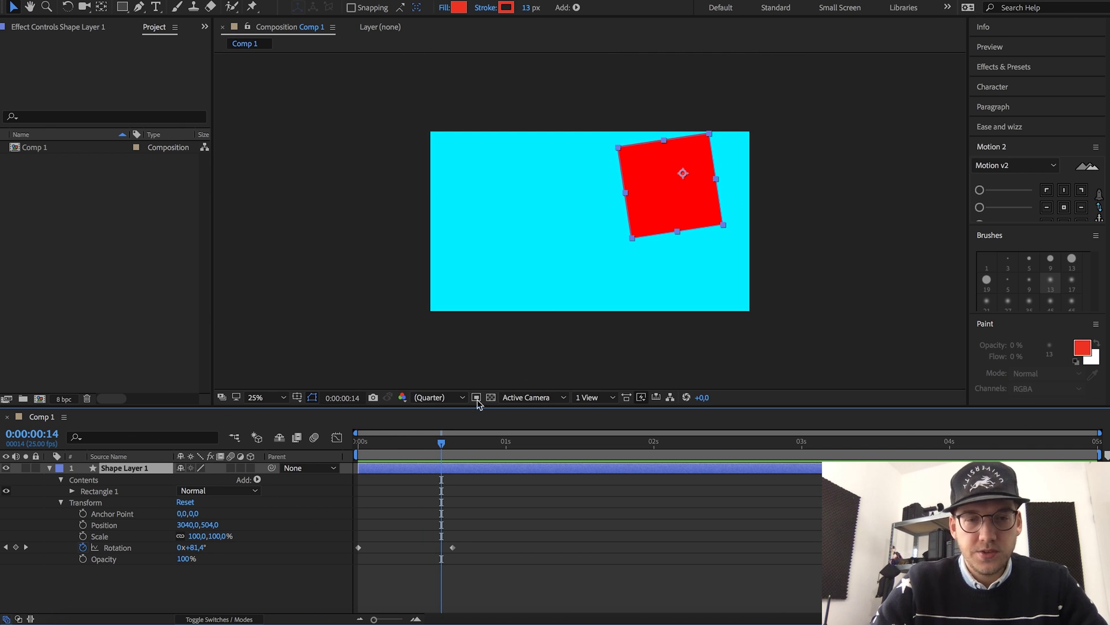
left_click_drag(420, 453, 358, 446)
key("BackSpace")
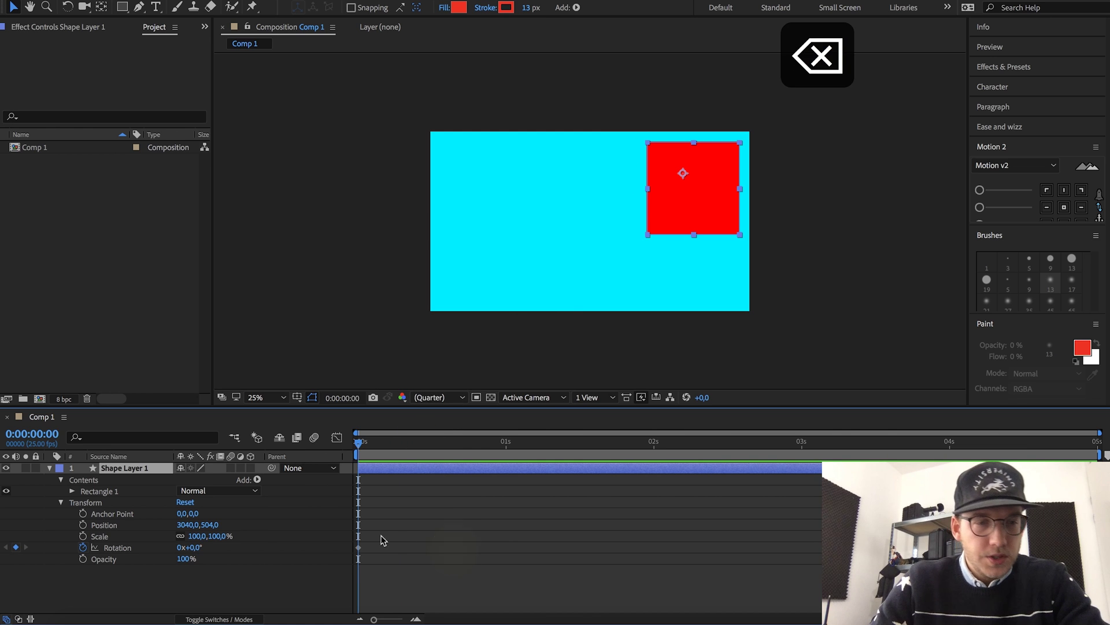
Centre the anchor point on the red square and move it to the comp centre
left_click_drag(192, 514, 312, 518)
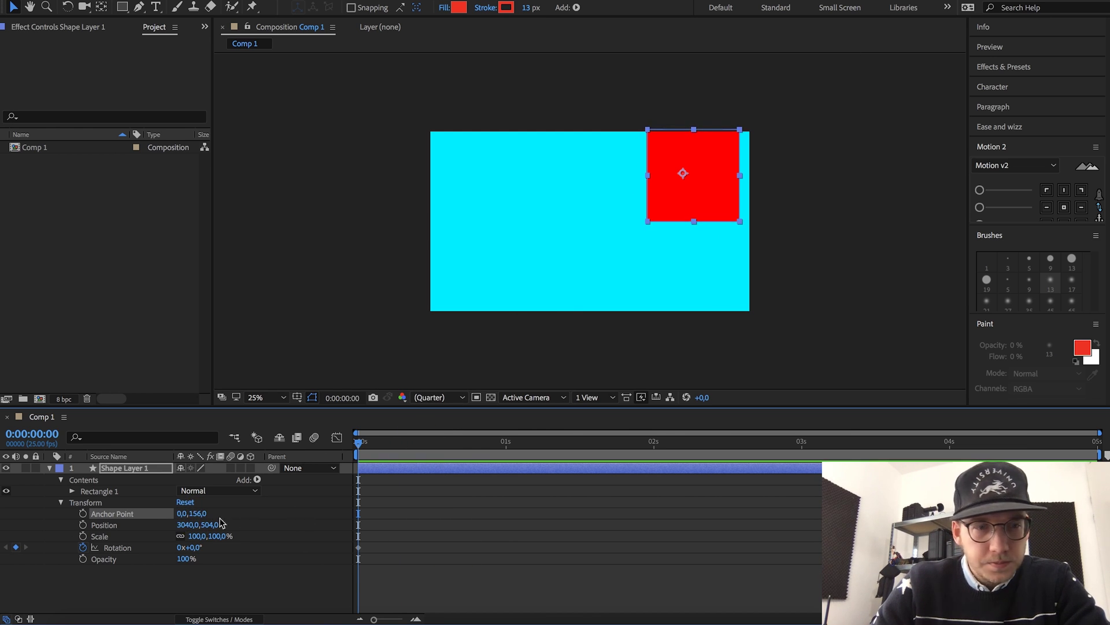
left_click_drag(186, 519, 187, 521)
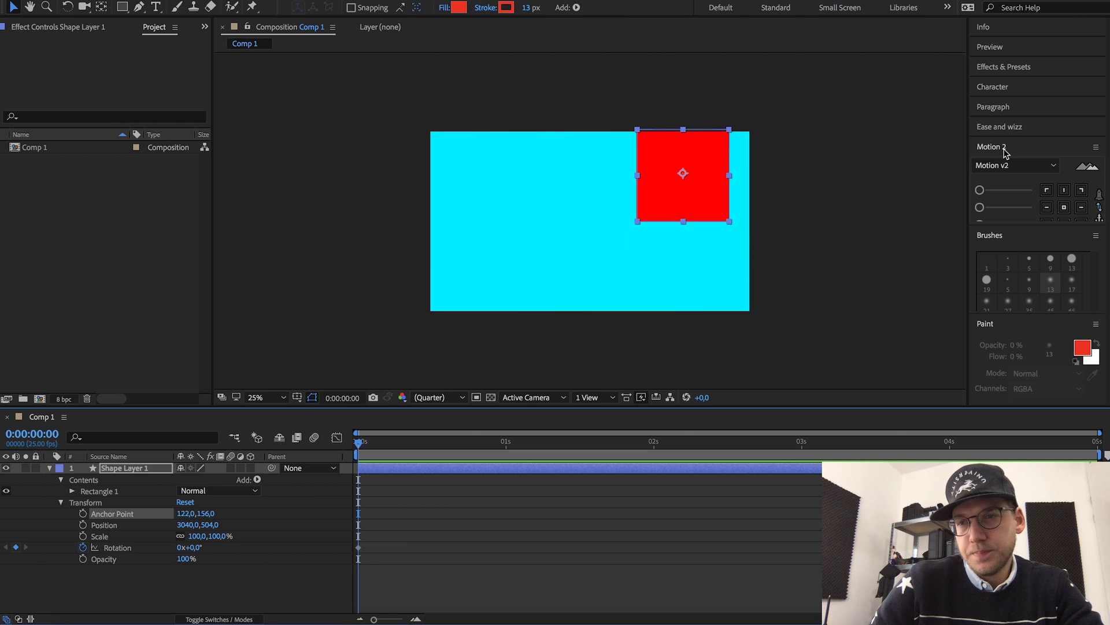
left_click(1064, 207)
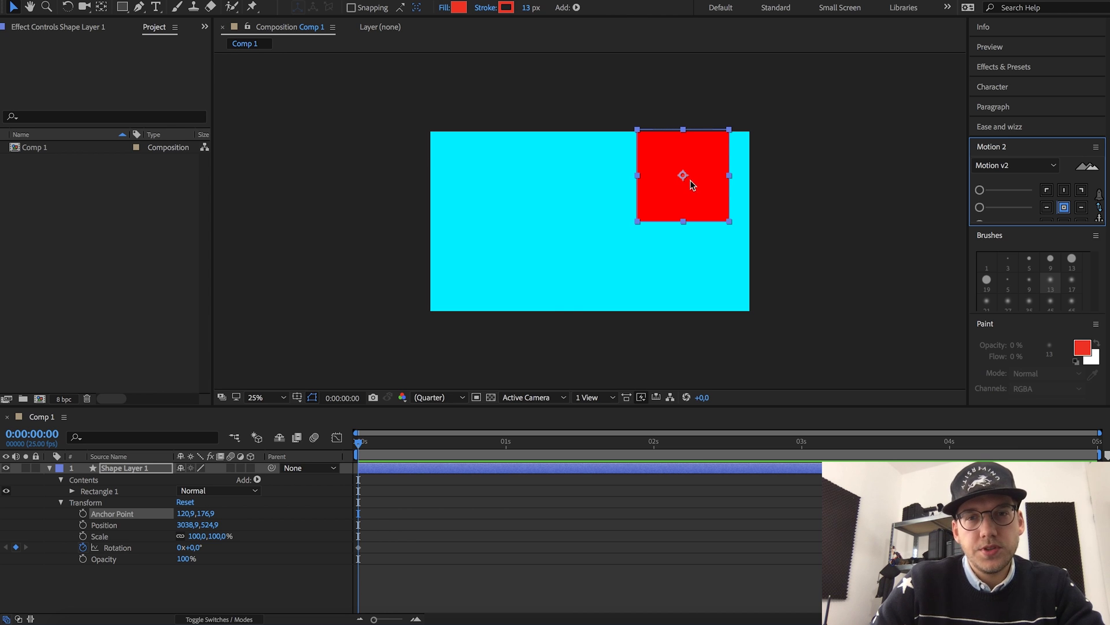
left_click_drag(689, 205, 589, 246)
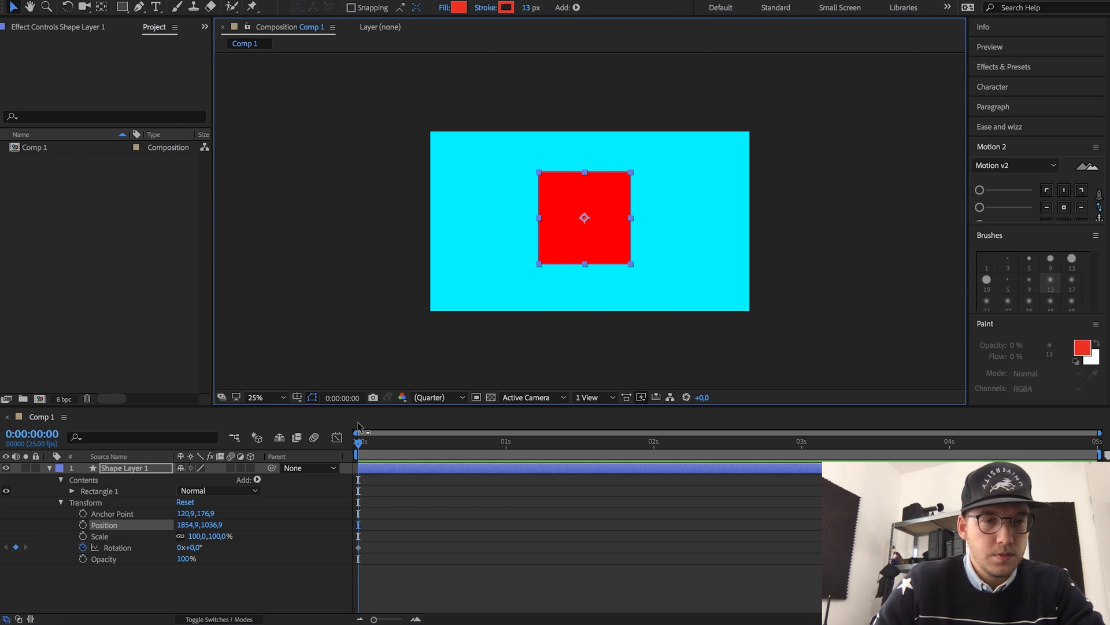
Add a Rotation keyframe at frame 10 with the square turned, then preview the spin
left_click_drag(385, 442, 417, 442)
left_click(16, 546)
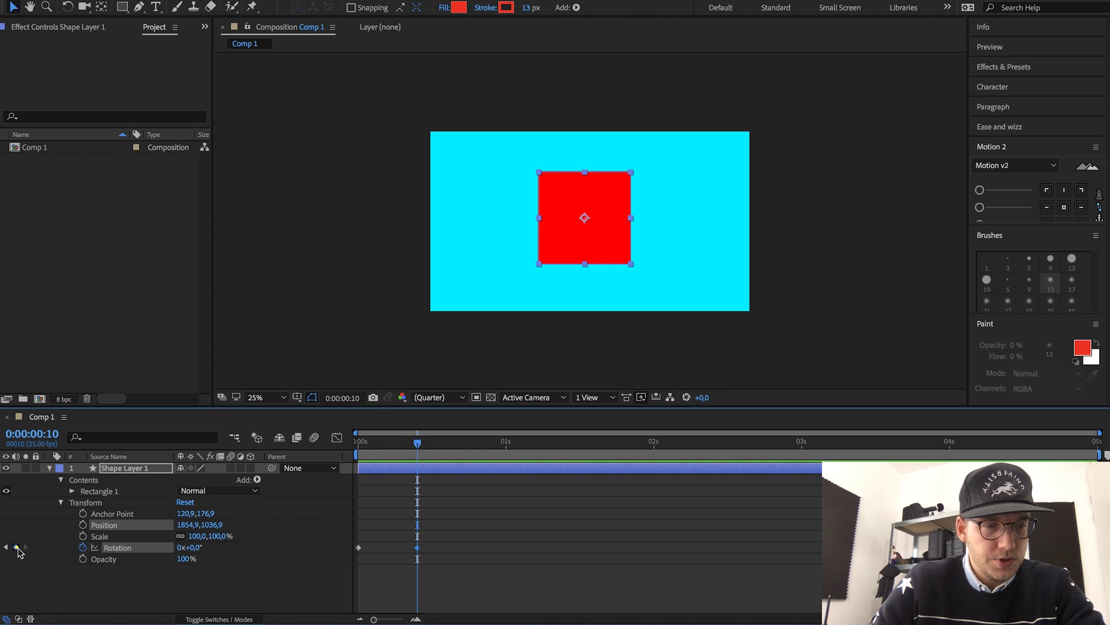
left_click_drag(195, 553, 194, 548)
left_click(528, 533)
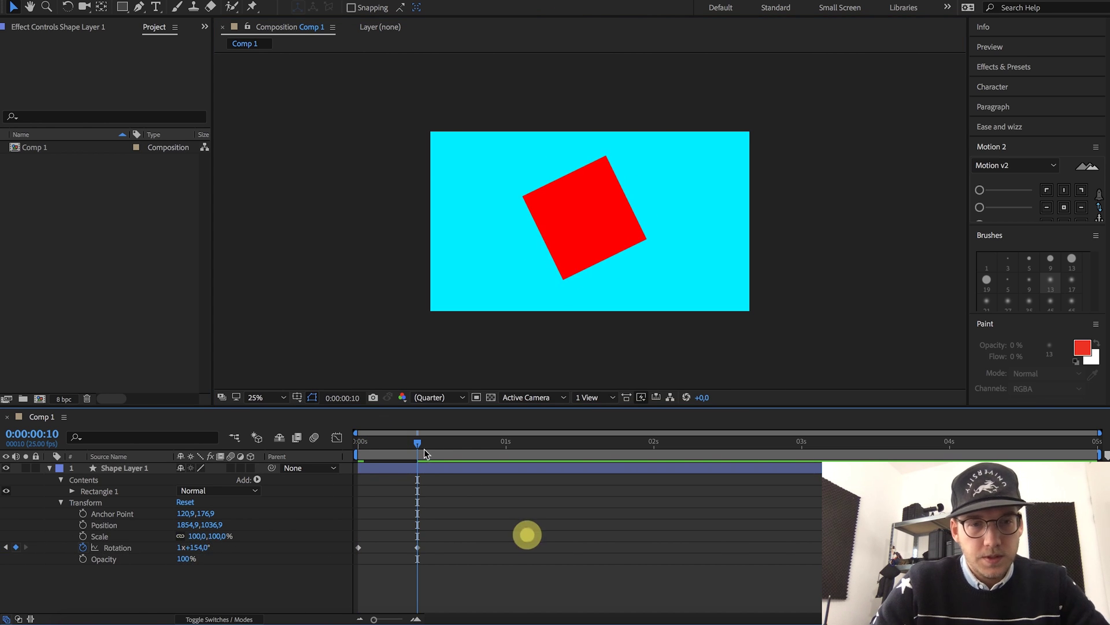
left_click_drag(417, 447, 252, 449)
key("space")
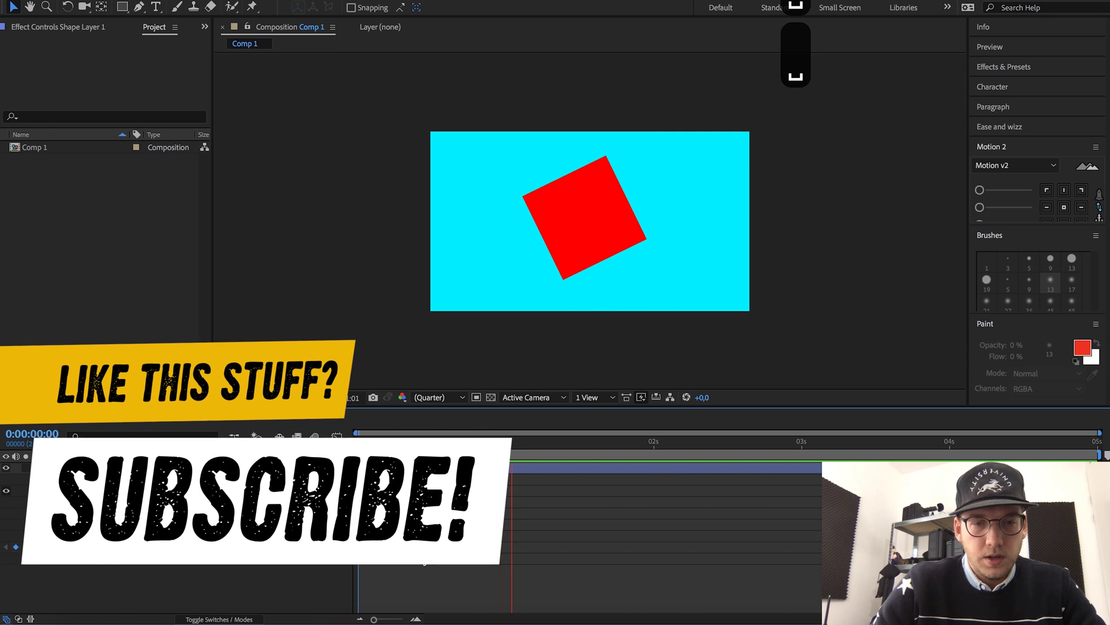
key("space")
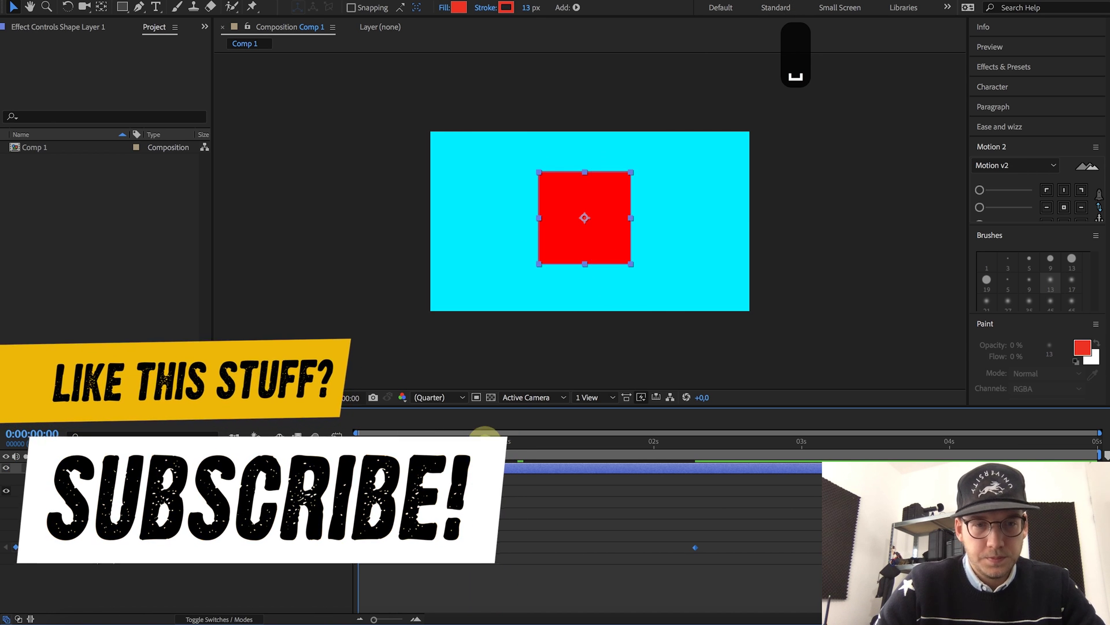
key("space")
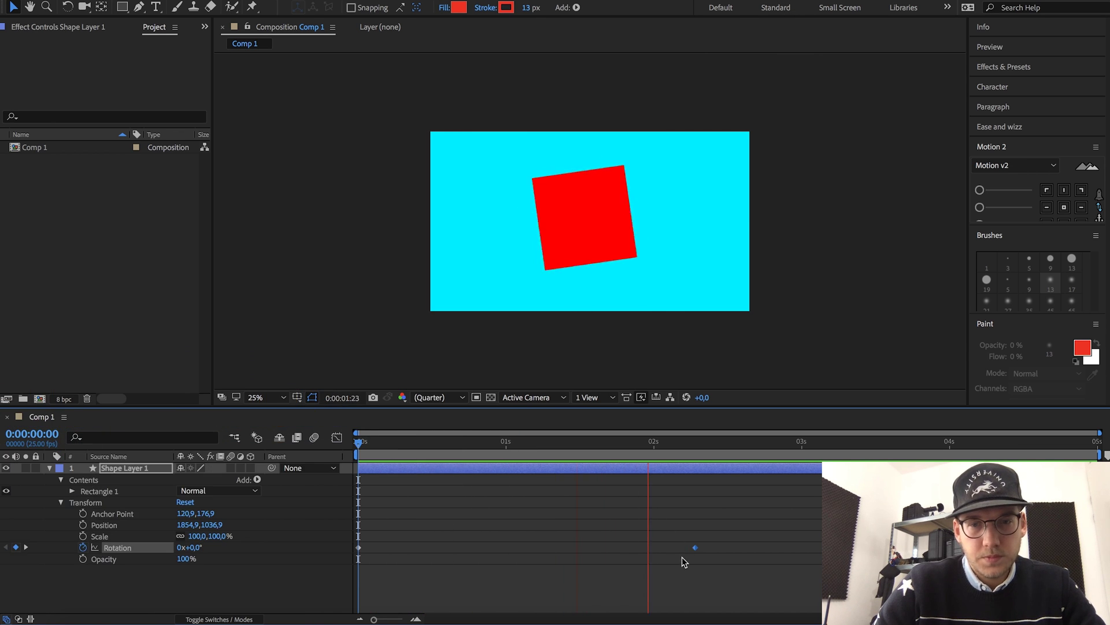
Apply Easy Ease (F9) to the final Rotation keyframe and preview the eased rotation
right_click(696, 547)
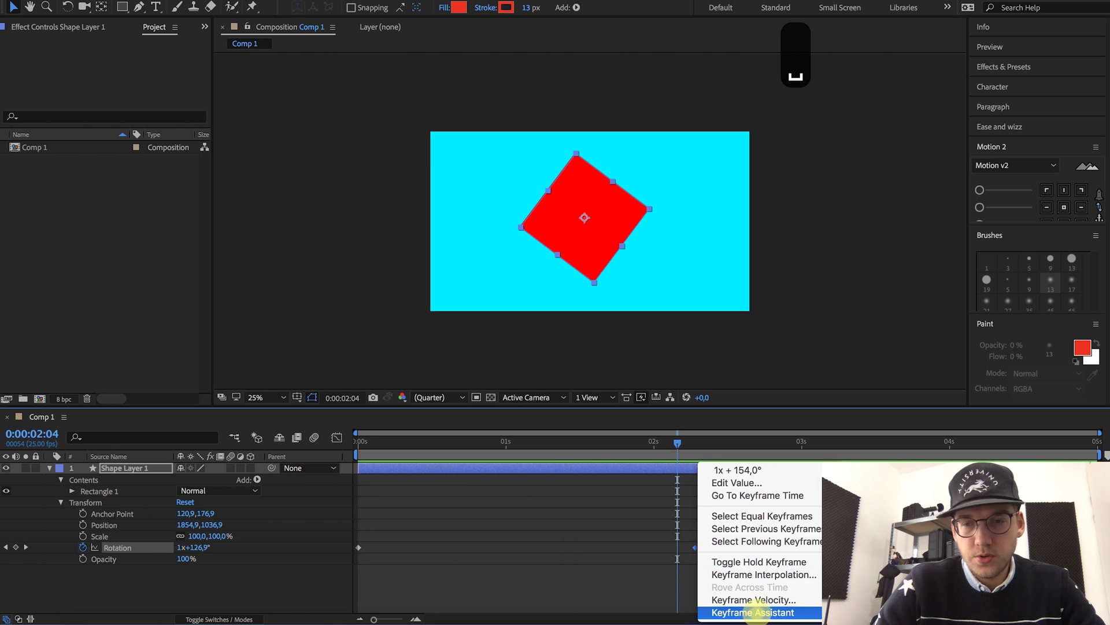
key("Escape")
key("F9")
left_click(619, 441)
key("space")
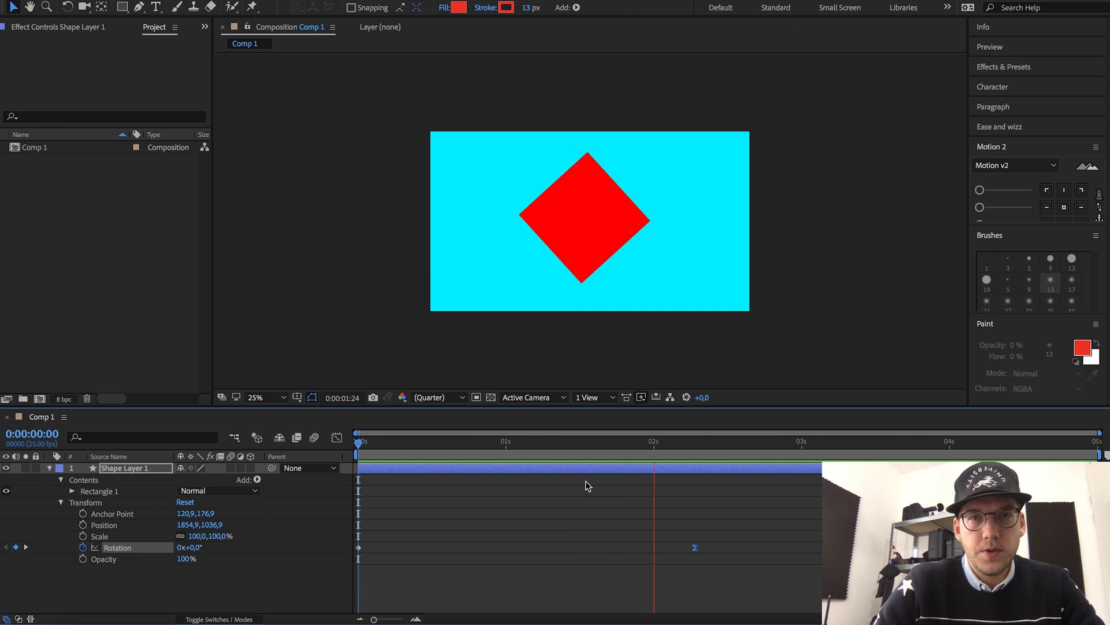
left_click(67, 232)
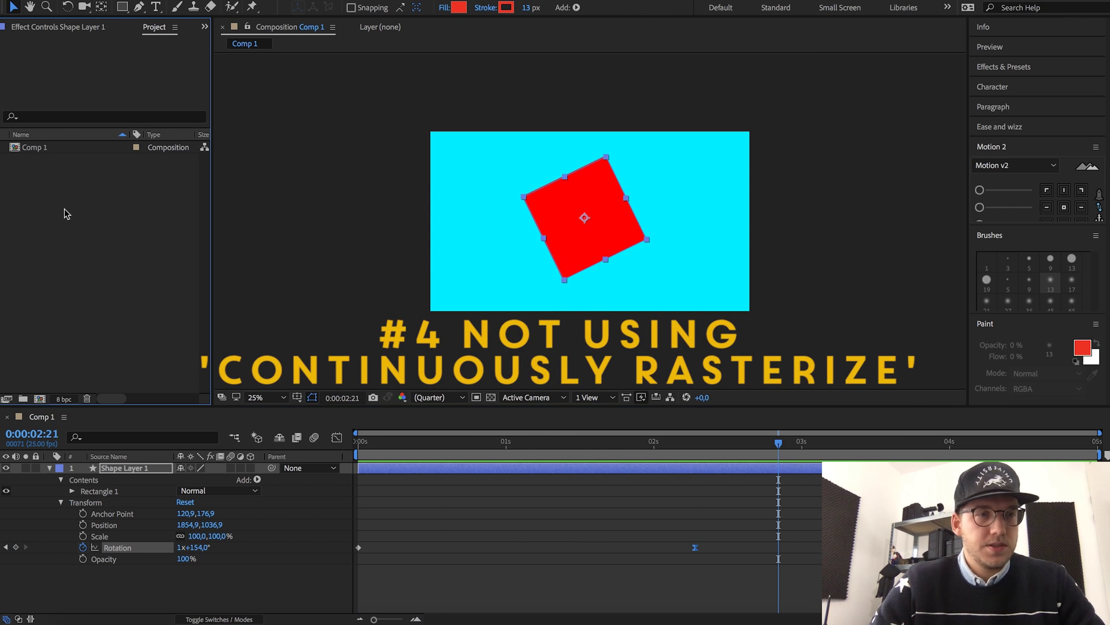
Create a new composition, Comp 2, with default settings
right_click(65, 186)
left_click(81, 191)
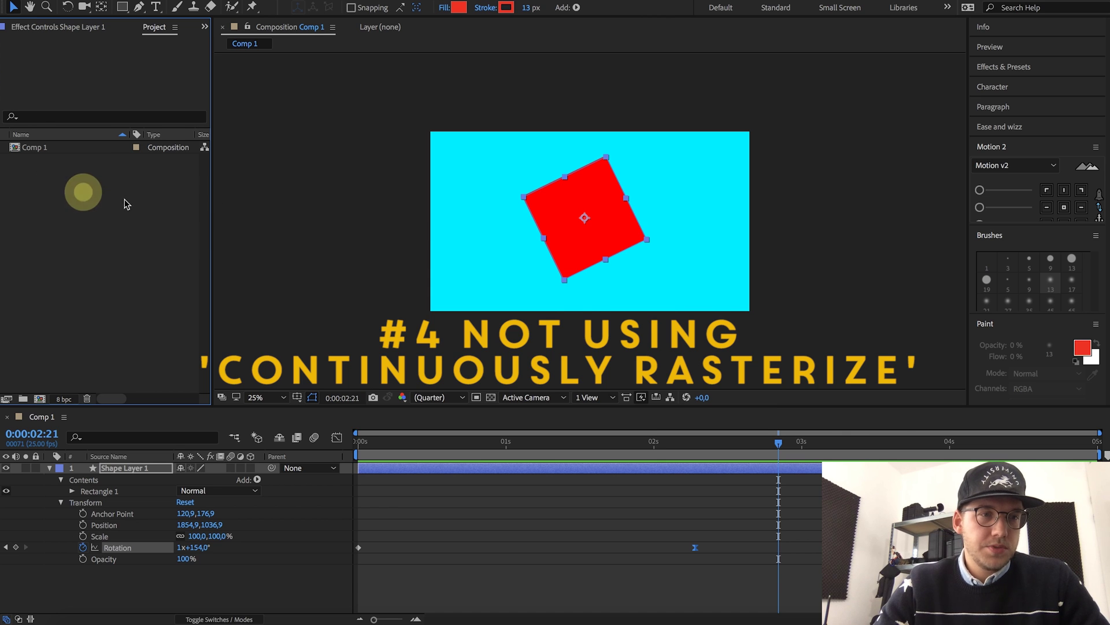
key("Return")
left_click(122, 199)
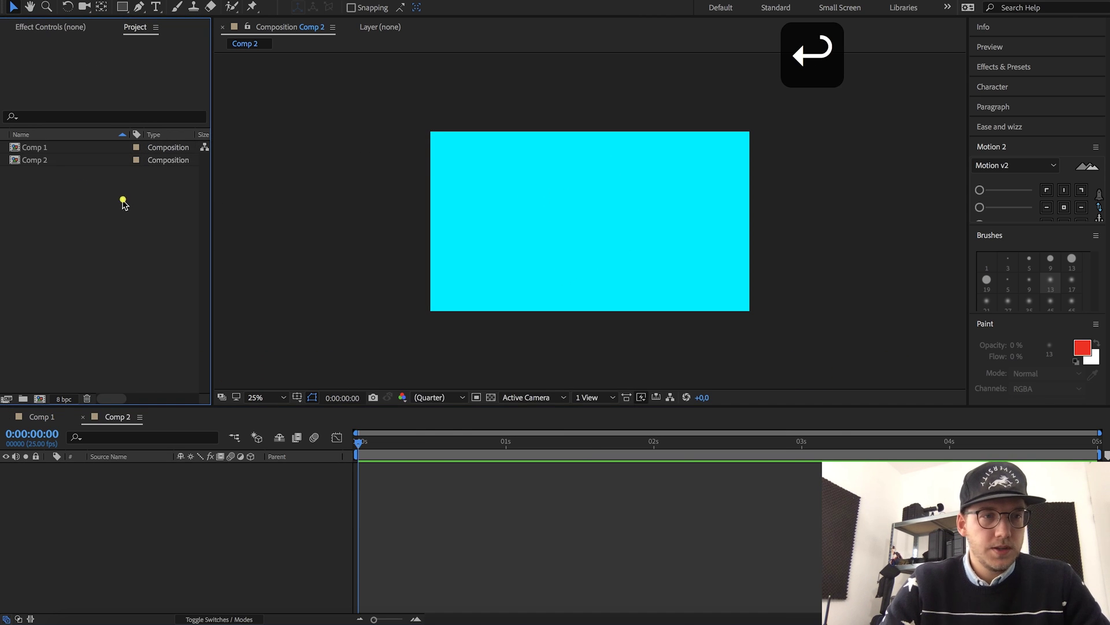
Nest Comp 1 as a layer in Comp 2 and scrub to check its rotation
left_click(47, 151)
left_click(45, 149)
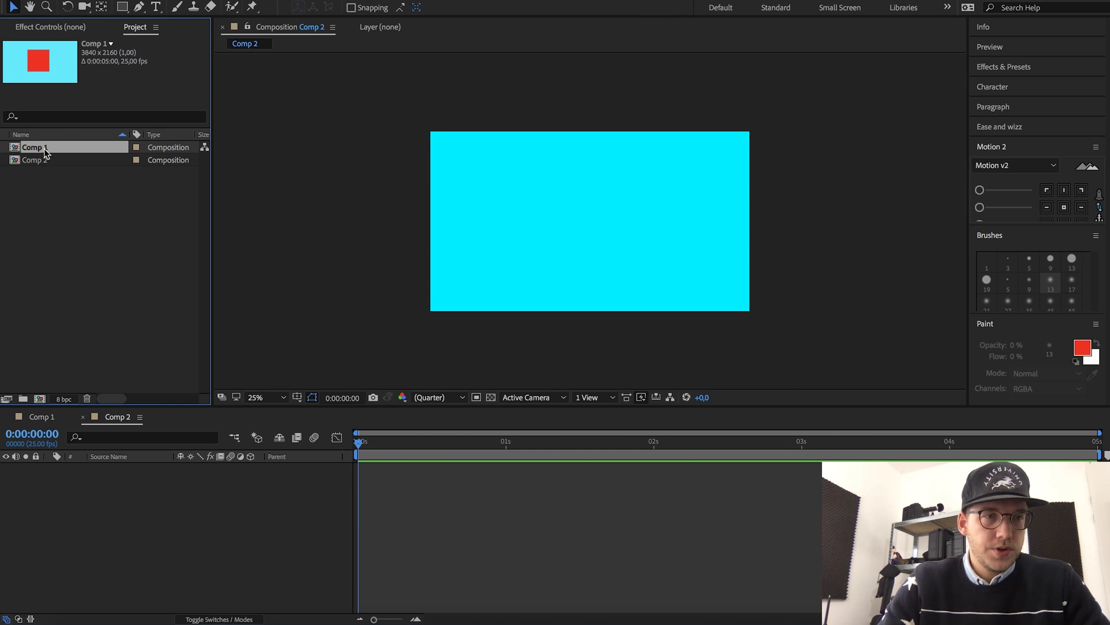
left_click_drag(99, 264, 138, 494)
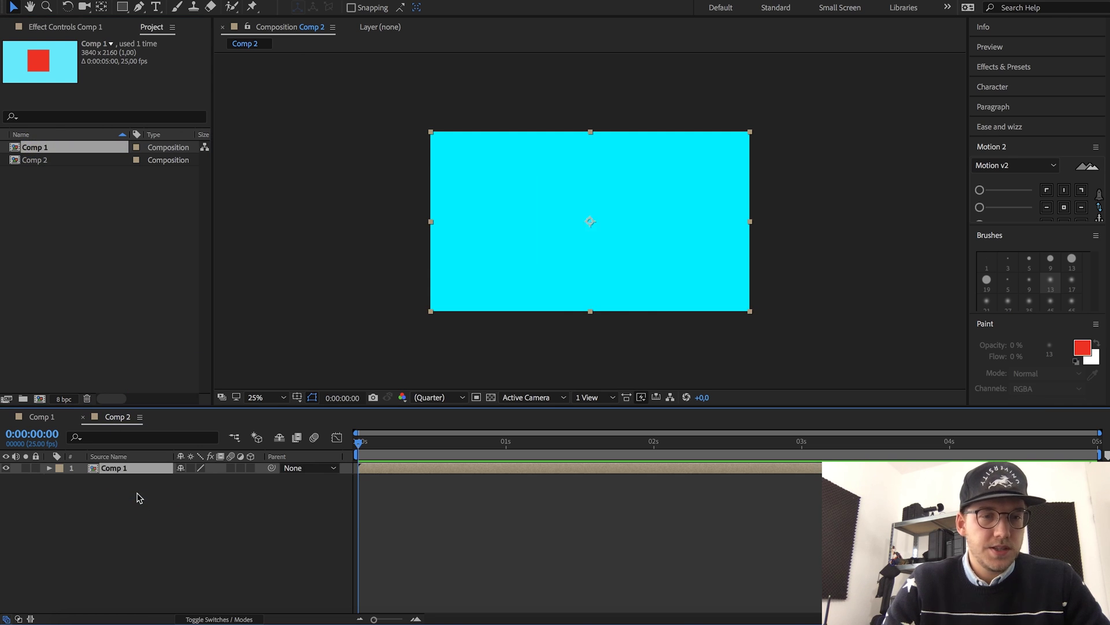
left_click_drag(403, 446, 209, 480)
Keyframe the Comp 1 layer's Scale from 100% at frame 0 to 345% at frame 10
left_click(50, 468)
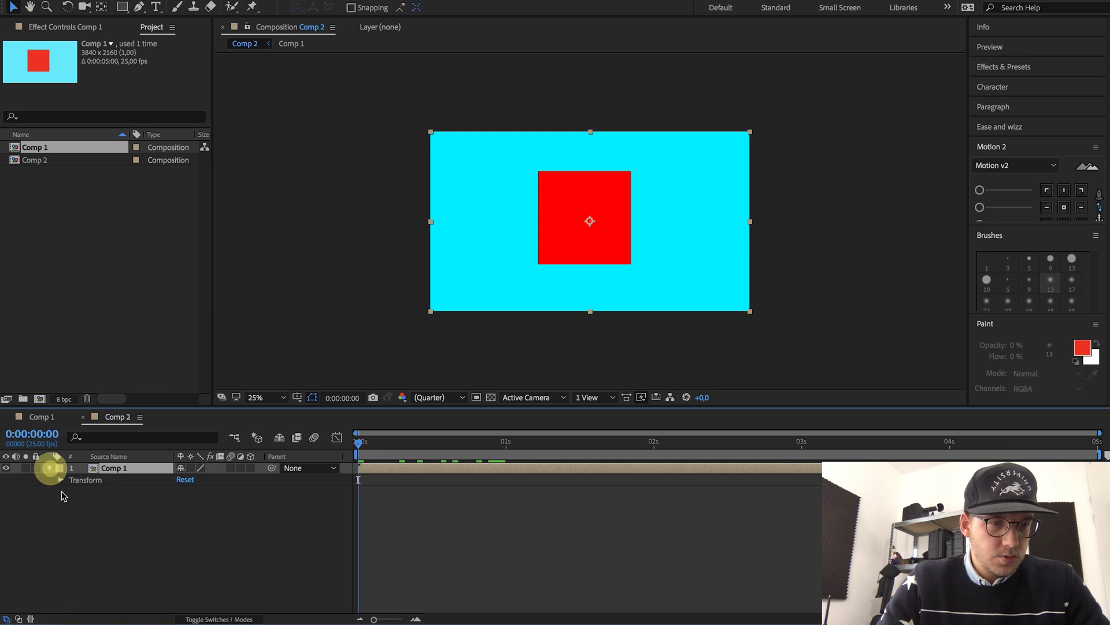
left_click(60, 479)
left_click(83, 514)
left_click_drag(413, 444, 417, 442)
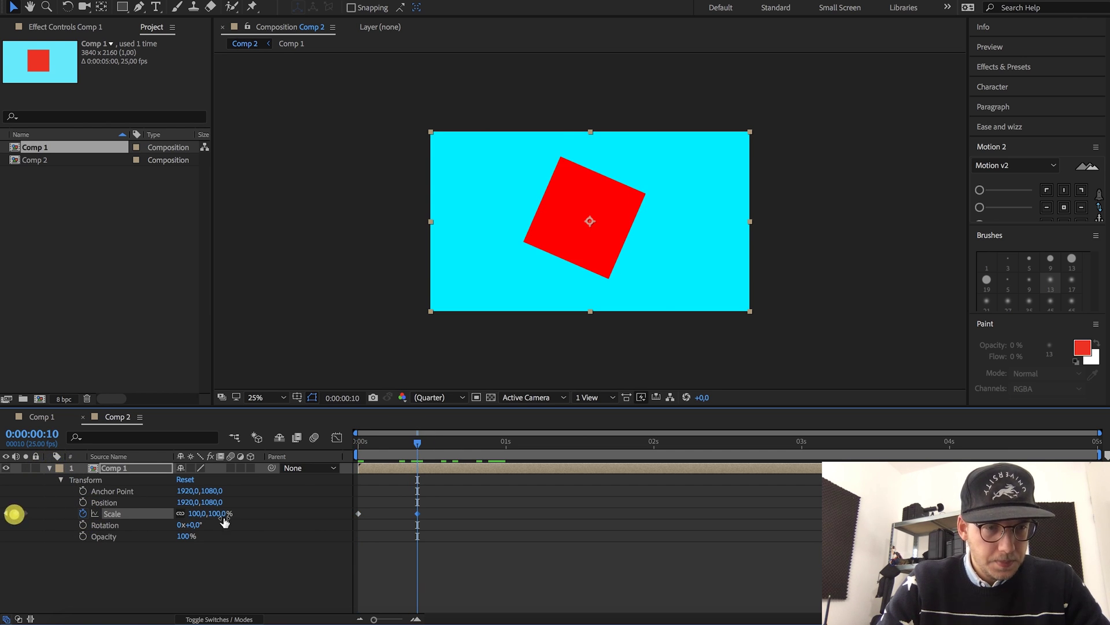
left_click_drag(223, 518, 361, 512)
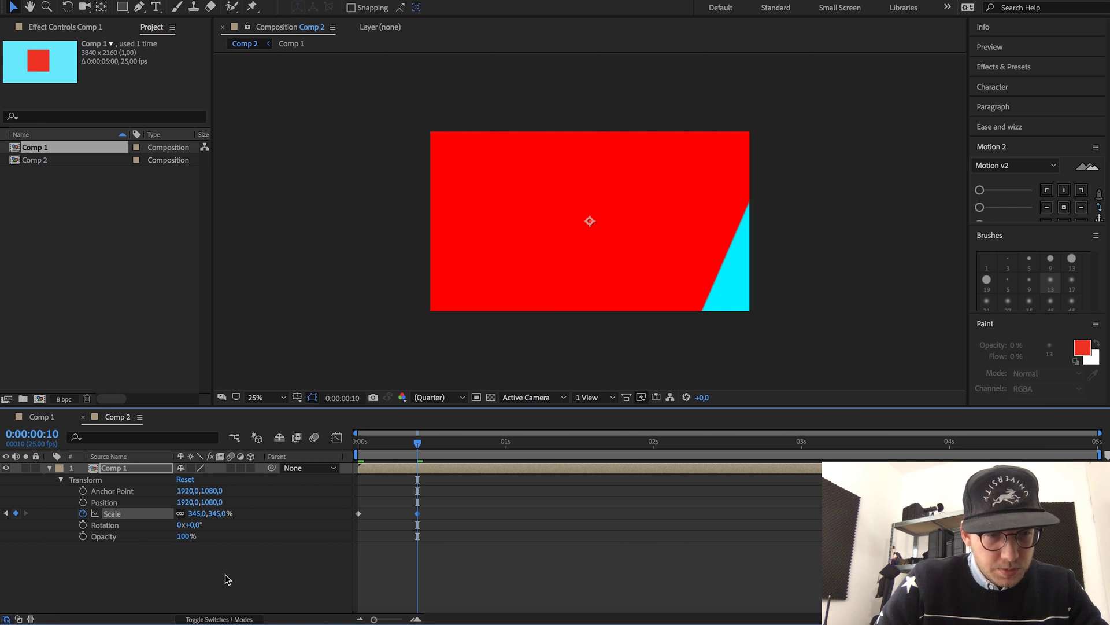
left_click(206, 620)
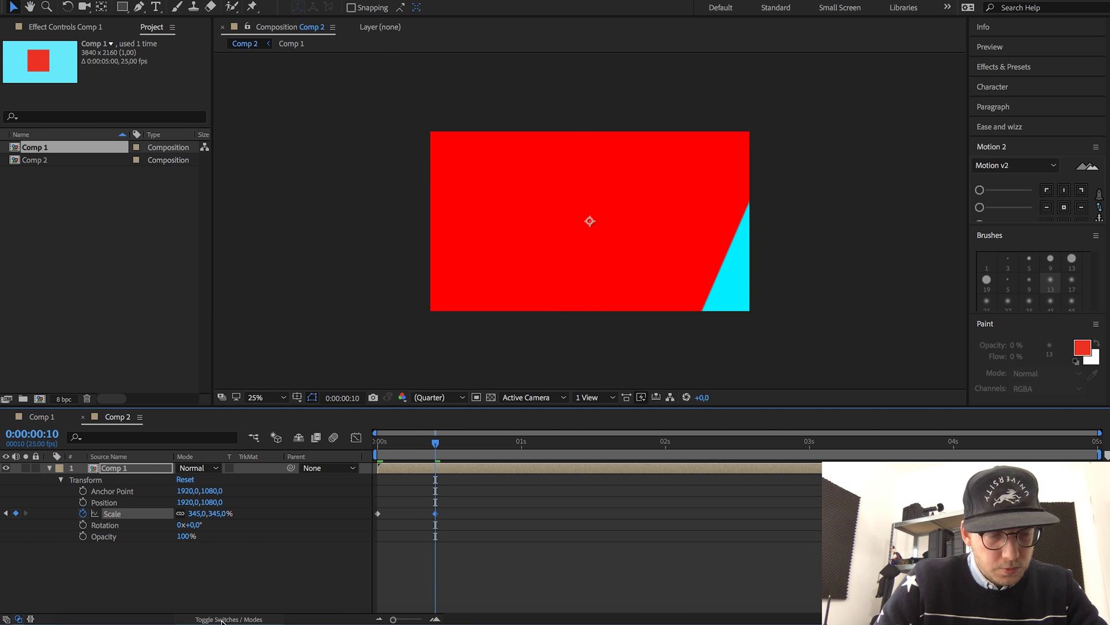
Turn on collapse transformations for the nested Comp 1 layer
left_click(222, 620)
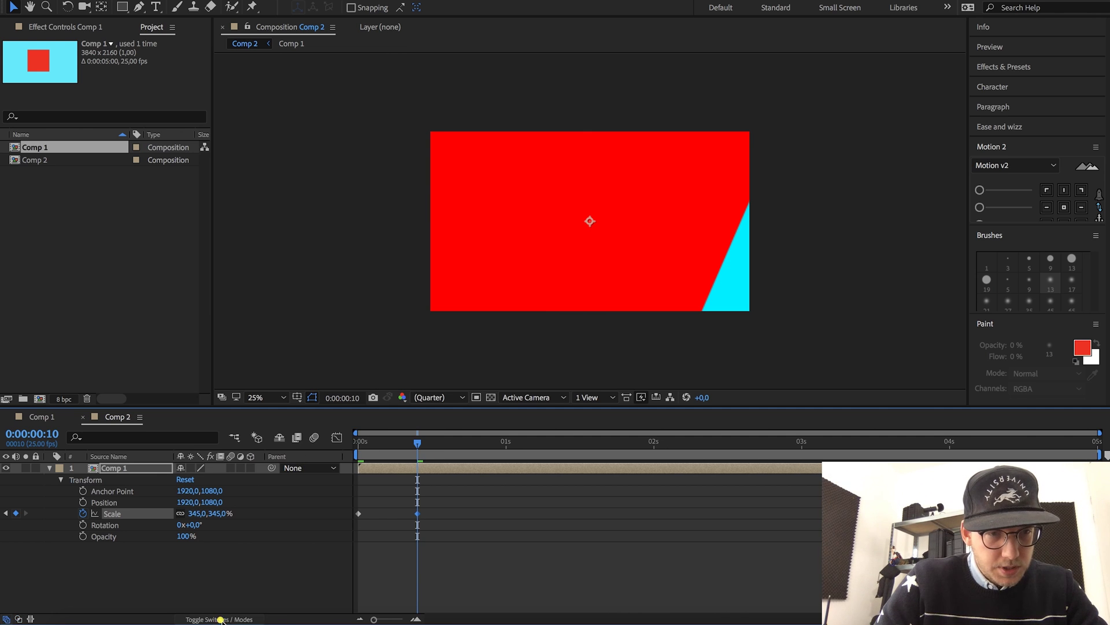
left_click(191, 468)
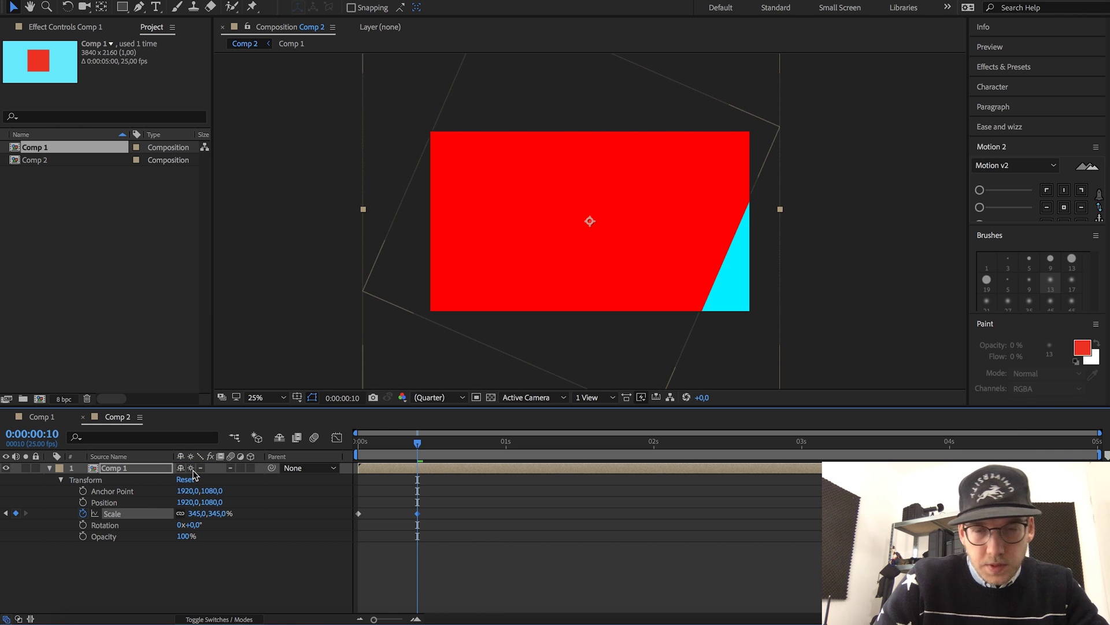
left_click(192, 468)
left_click(192, 468)
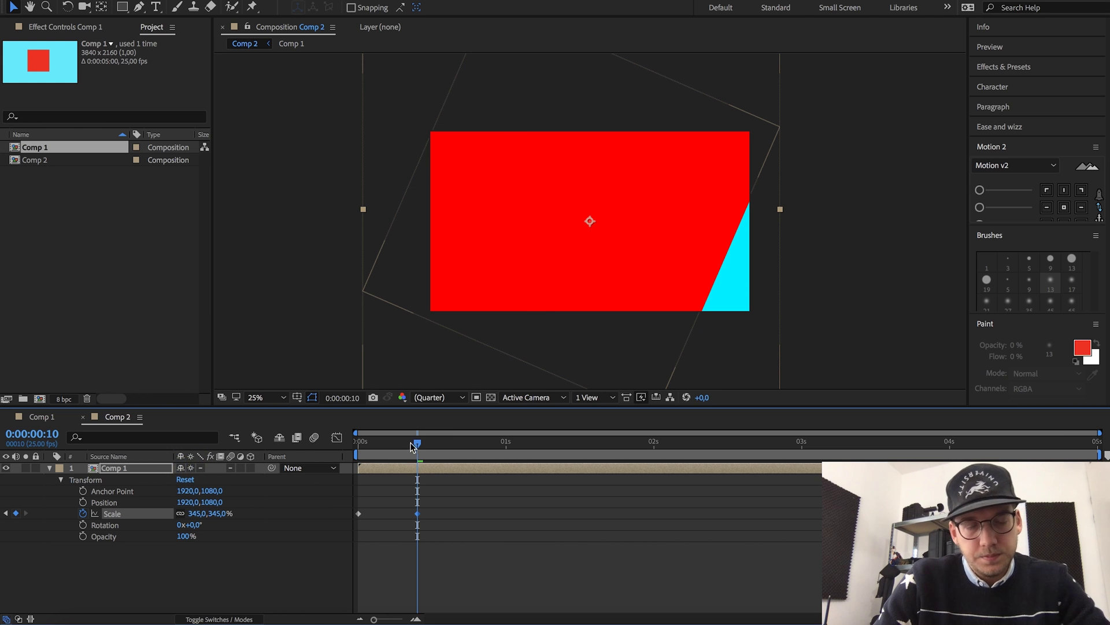
Preview the scale animation from frame 0, then fold up Transform and select the Comp 1 layer
left_click_drag(411, 442, 358, 442)
key("space")
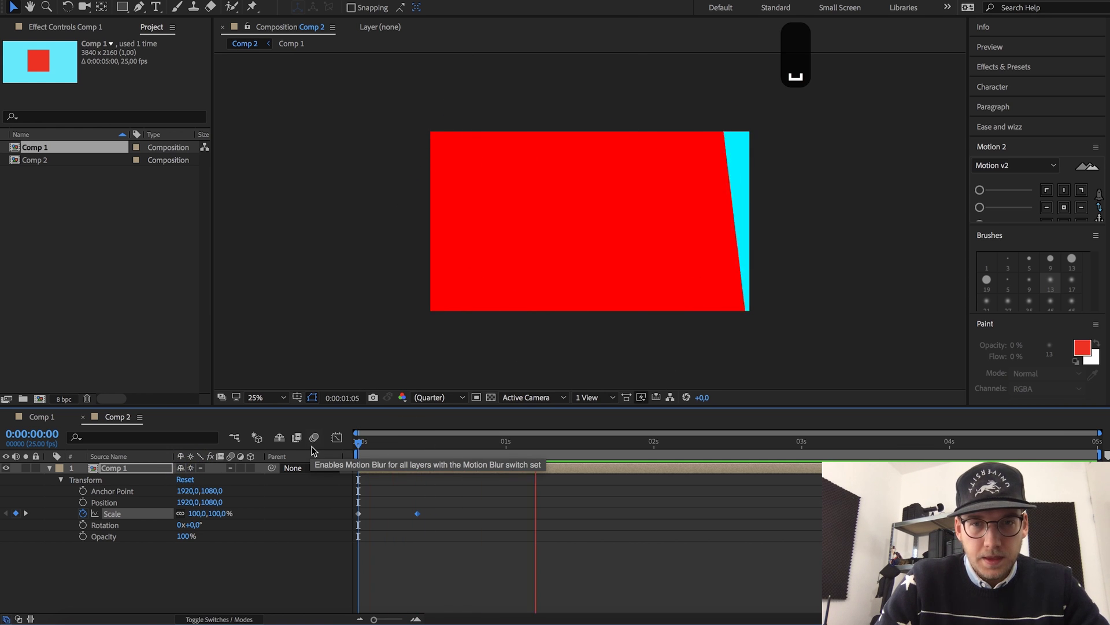
key("space")
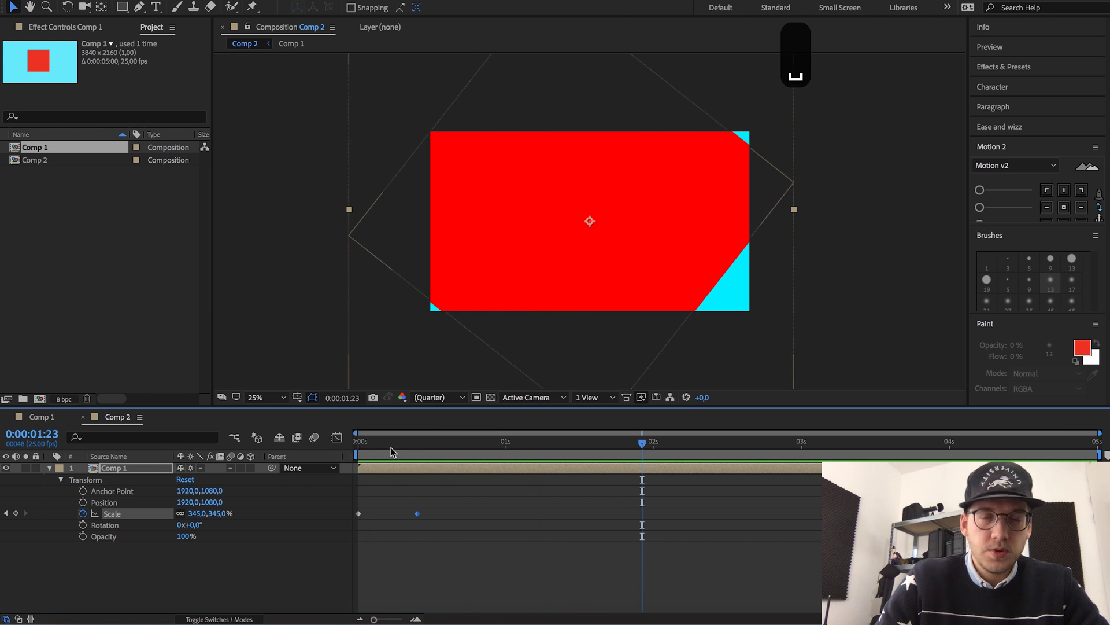
left_click(50, 468)
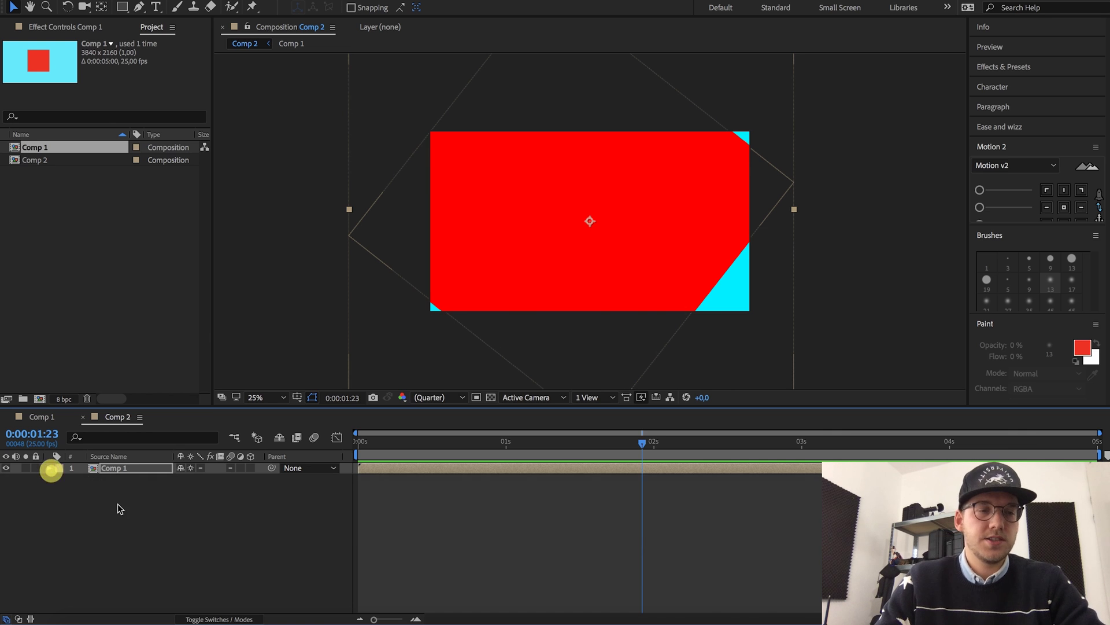
left_click(116, 503)
left_click(123, 470)
Delete the Comp 1 layer and add a full-frame deep blue solid, Blue Solid 1
key("BackSpace")
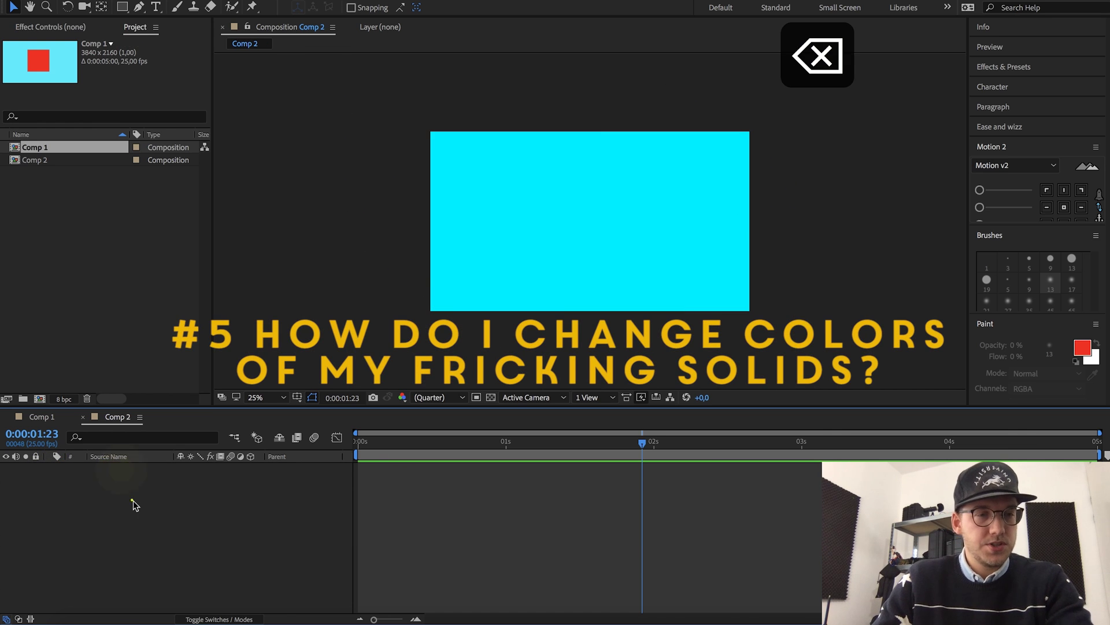
right_click(133, 501)
left_click(180, 479)
left_click(338, 517)
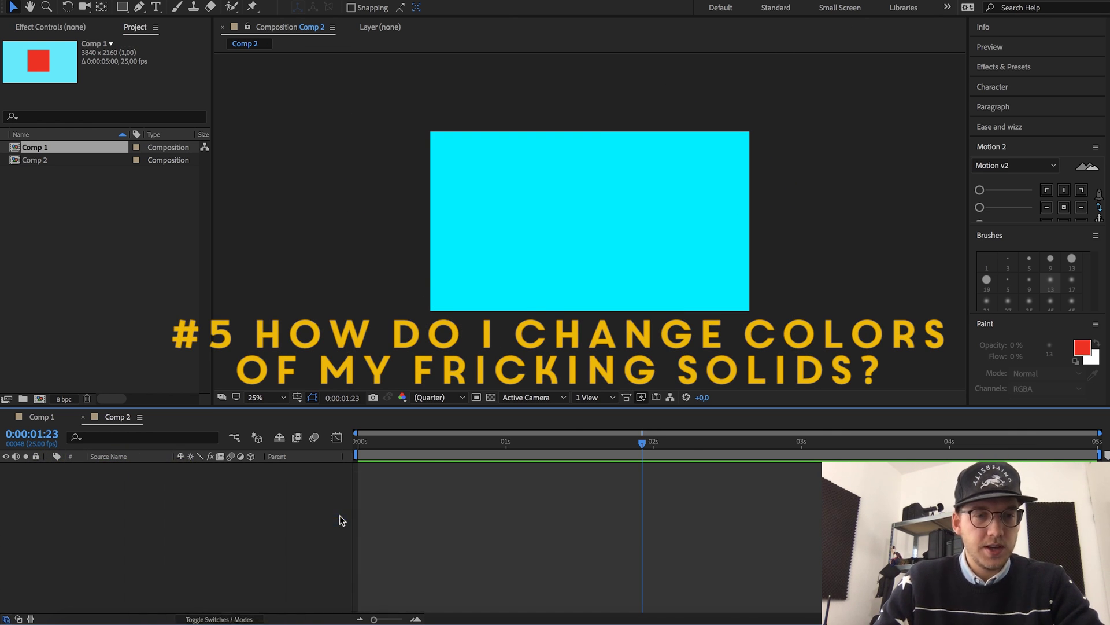
left_click(544, 397)
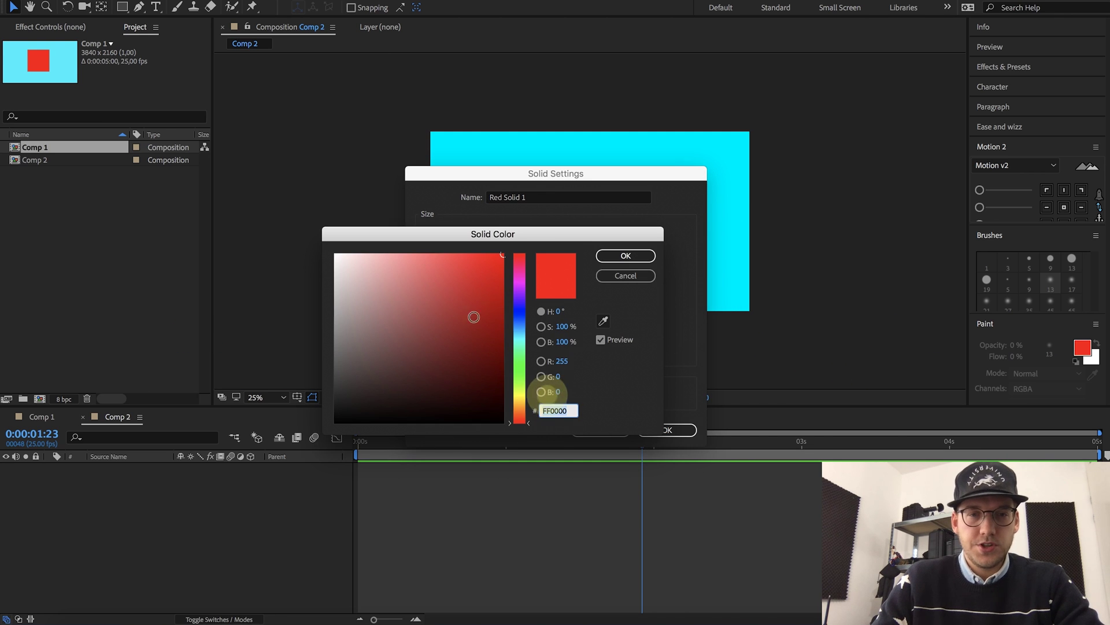
left_click_drag(526, 355, 523, 316)
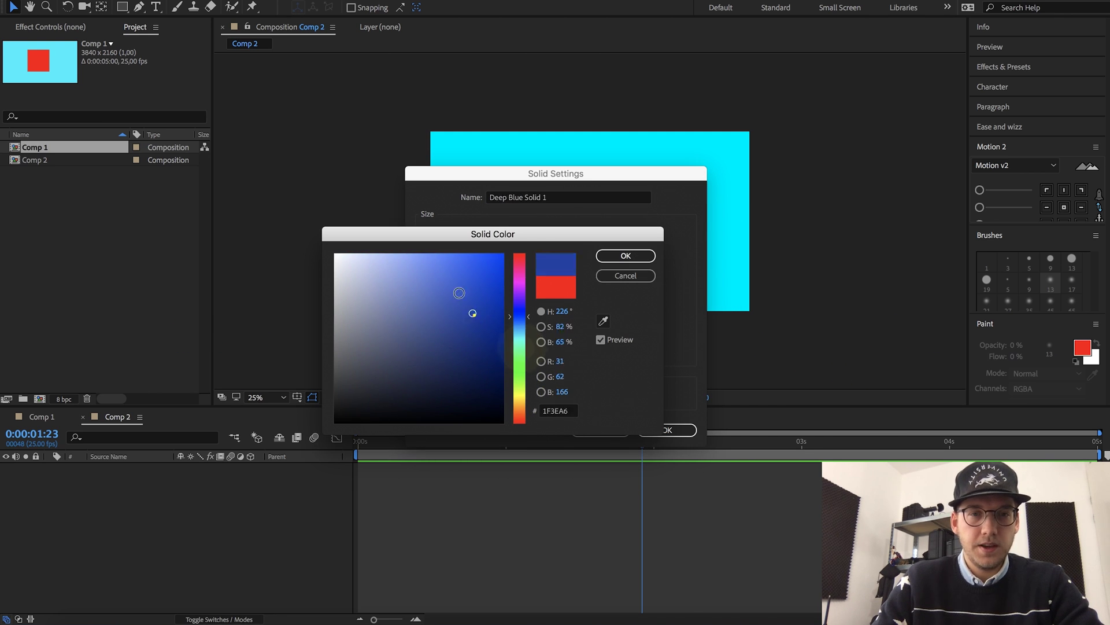
left_click(626, 256)
key("Return")
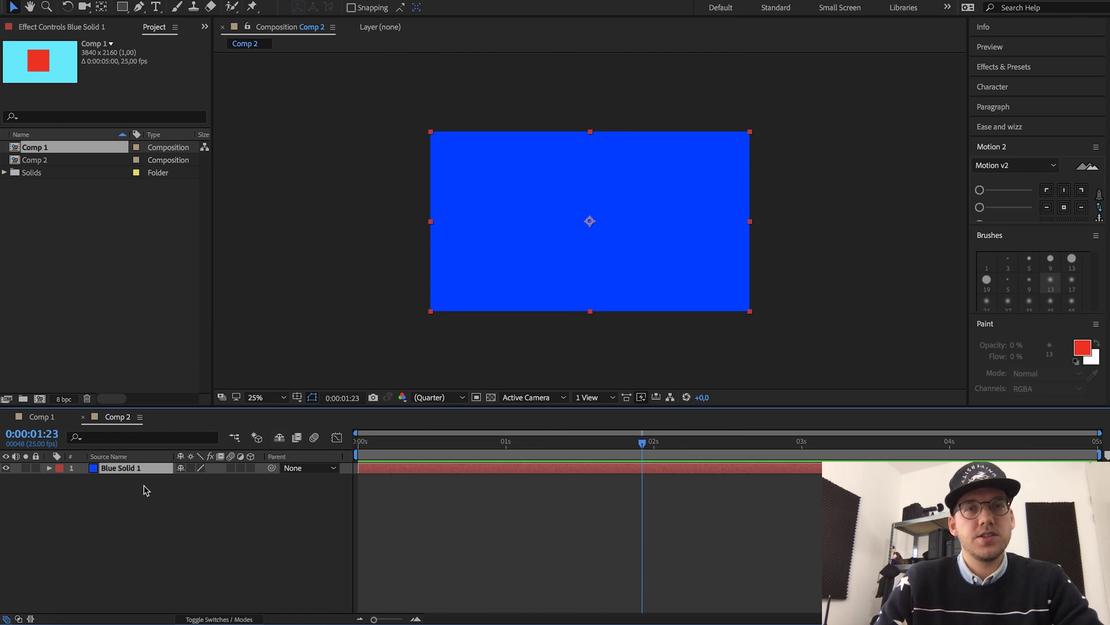
Open Blue Solid 1 in its Layer viewer, then return to Comp 2's view and reselect it
left_click(146, 487)
double_click(107, 468)
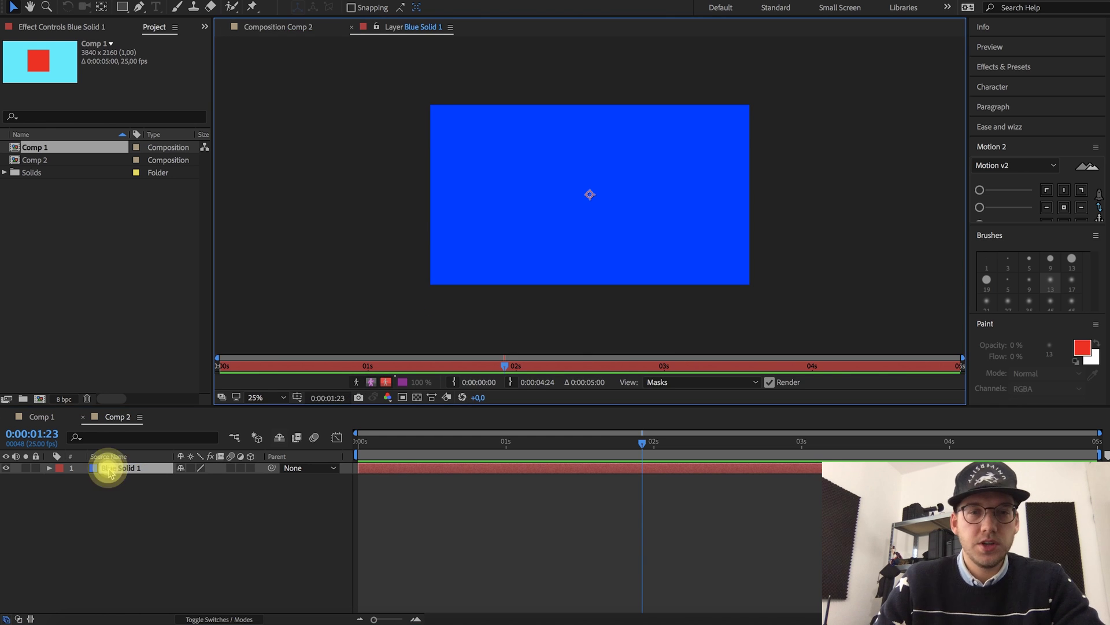
left_click(283, 28)
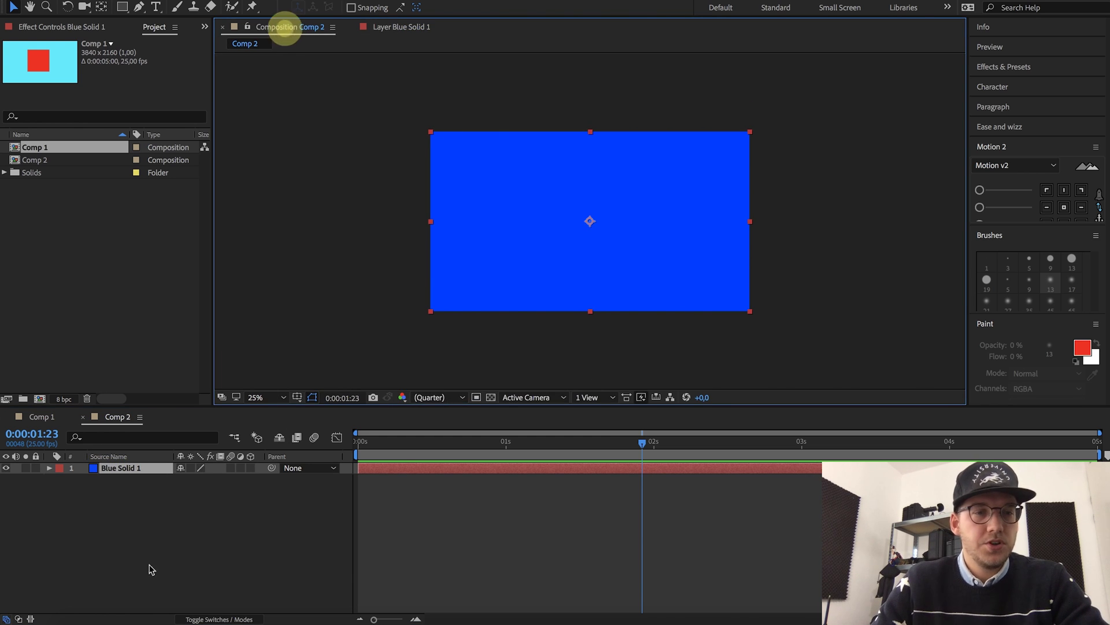
left_click(145, 546)
key("ctrl+a")
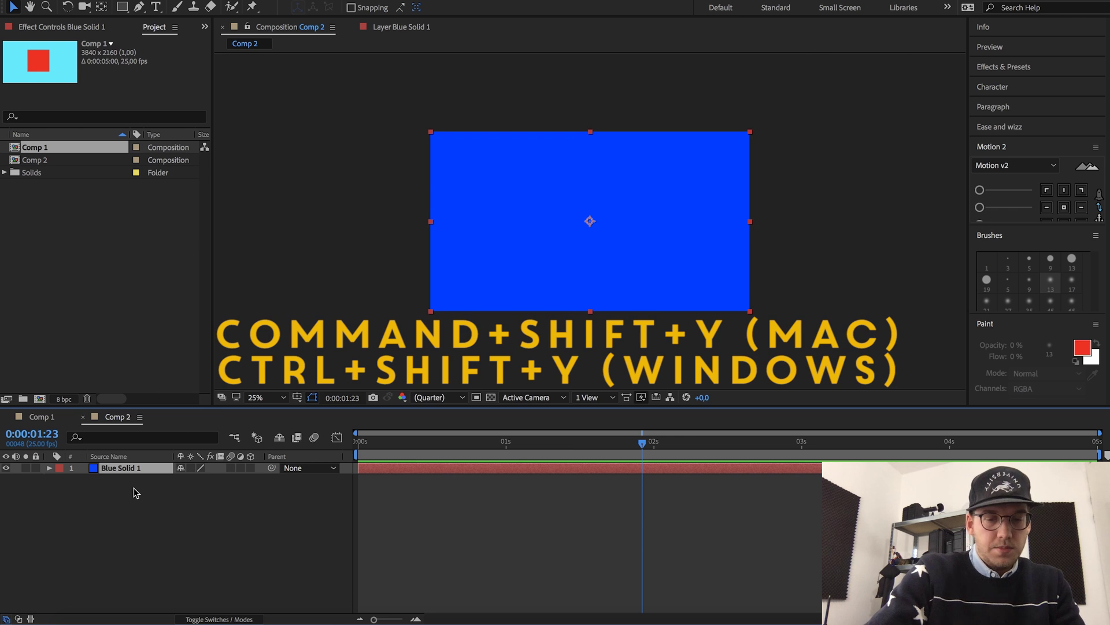
Recolour Blue Solid 1 to deep red (#680000) in Solid Settings, then deselect the layer
key("super+shift+y")
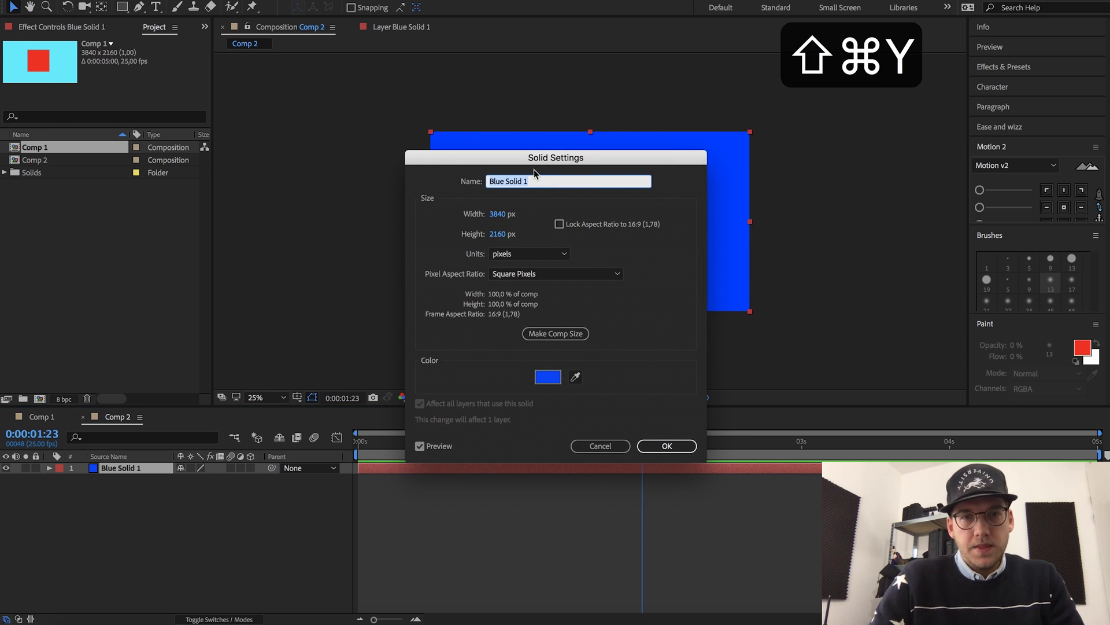
left_click(549, 376)
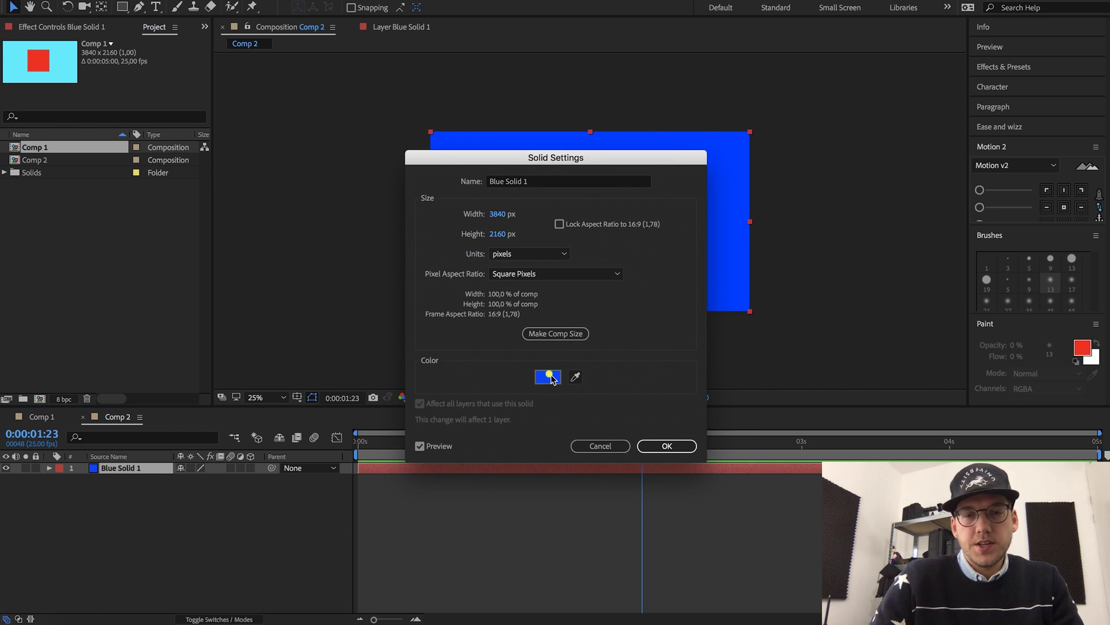
left_click(446, 287)
left_click_drag(520, 316, 524, 237)
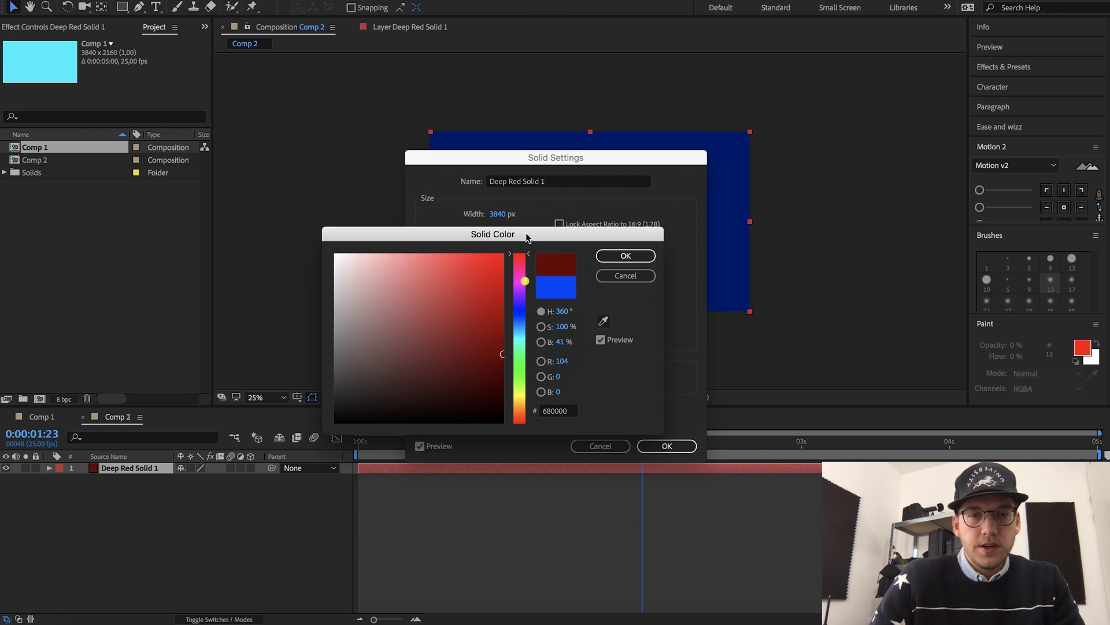
left_click(608, 254)
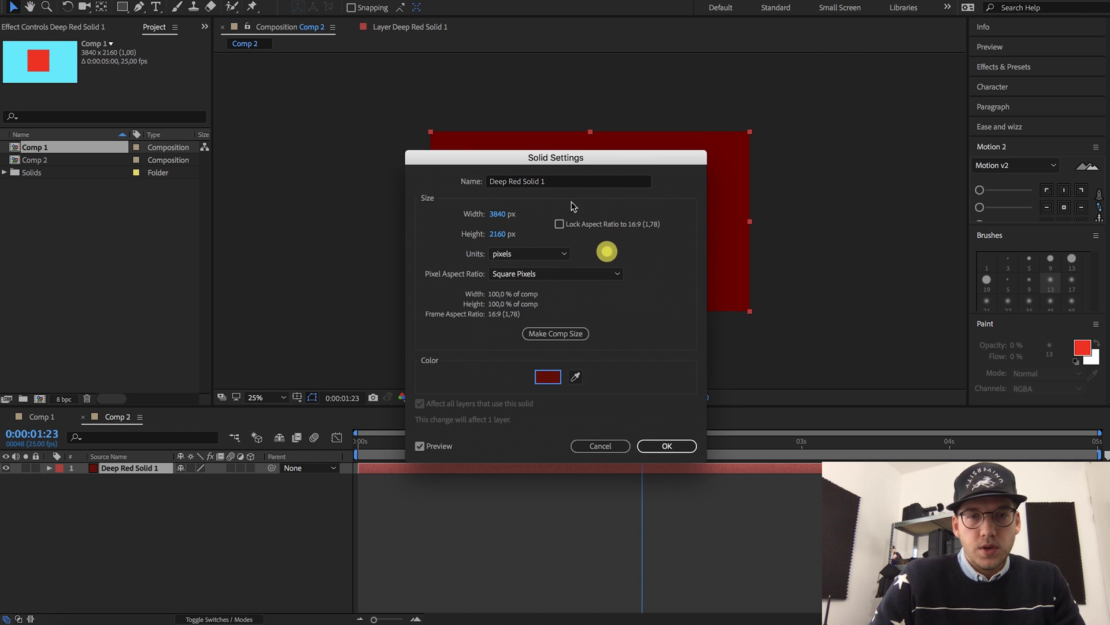
left_click(680, 454)
left_click(636, 373)
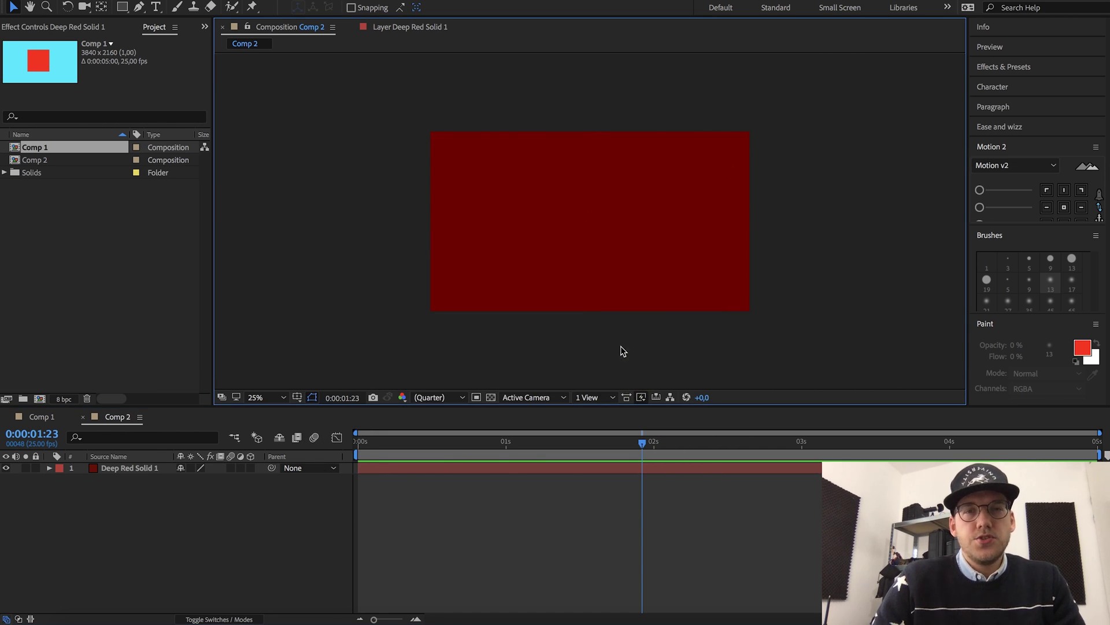
Select Deep Red Solid 1 and change its Solid Settings colour to bright red
left_click(247, 0)
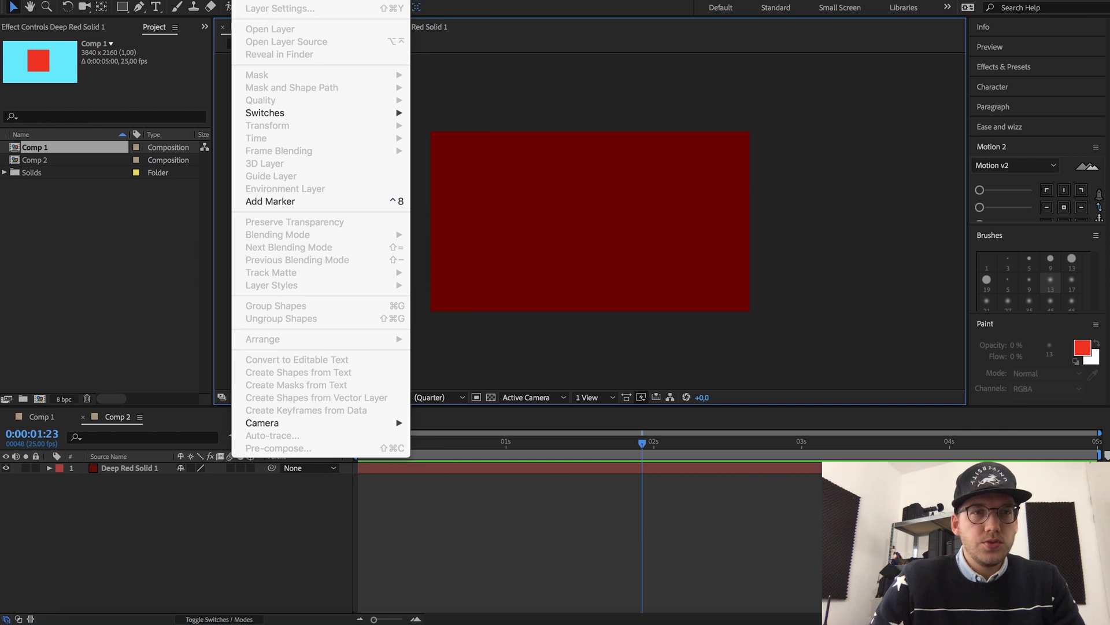
left_click(176, 588)
left_click(142, 472)
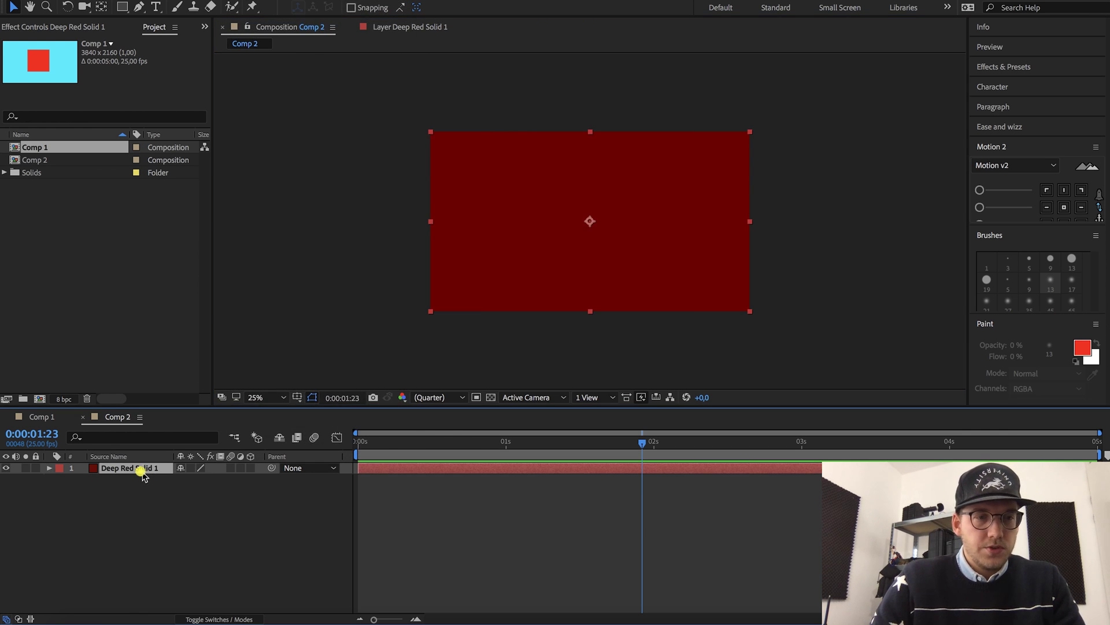
left_click(272, 0)
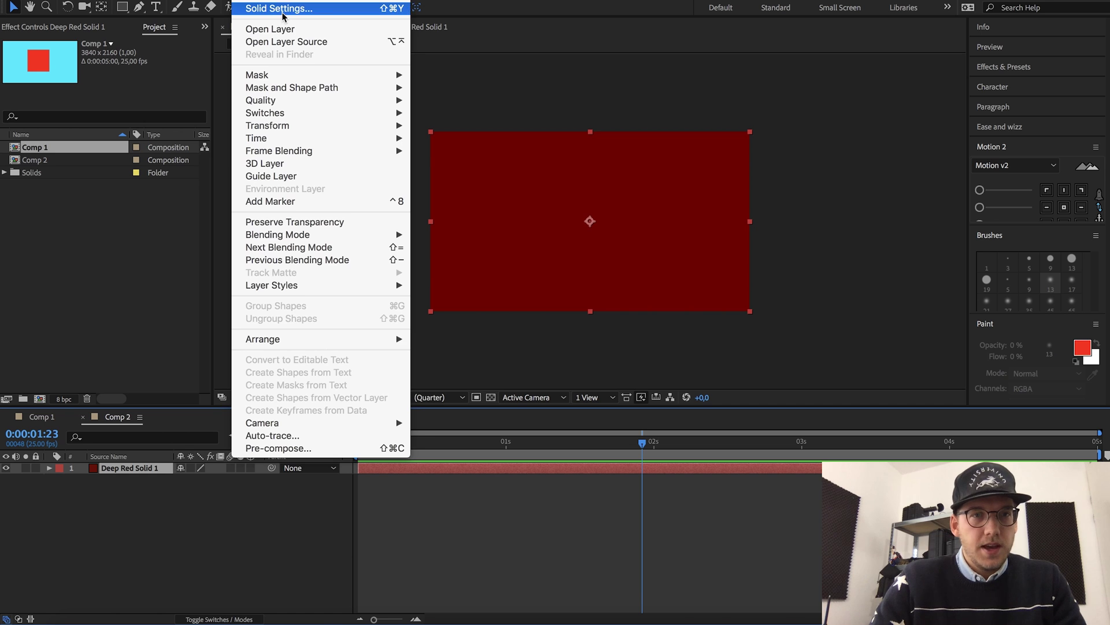
left_click(279, 9)
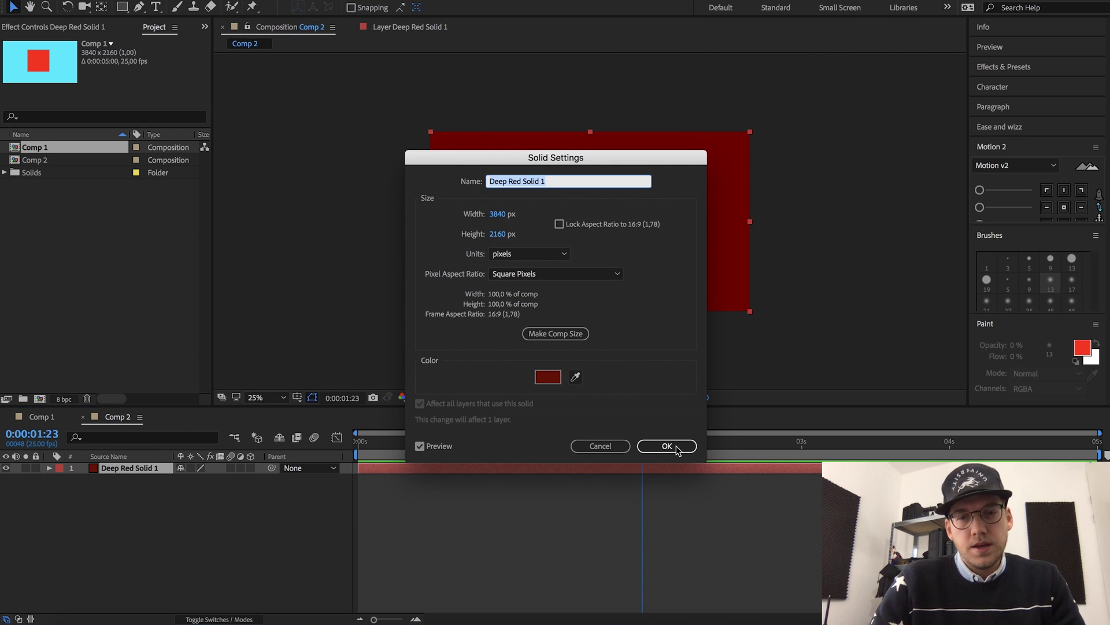
left_click(548, 381)
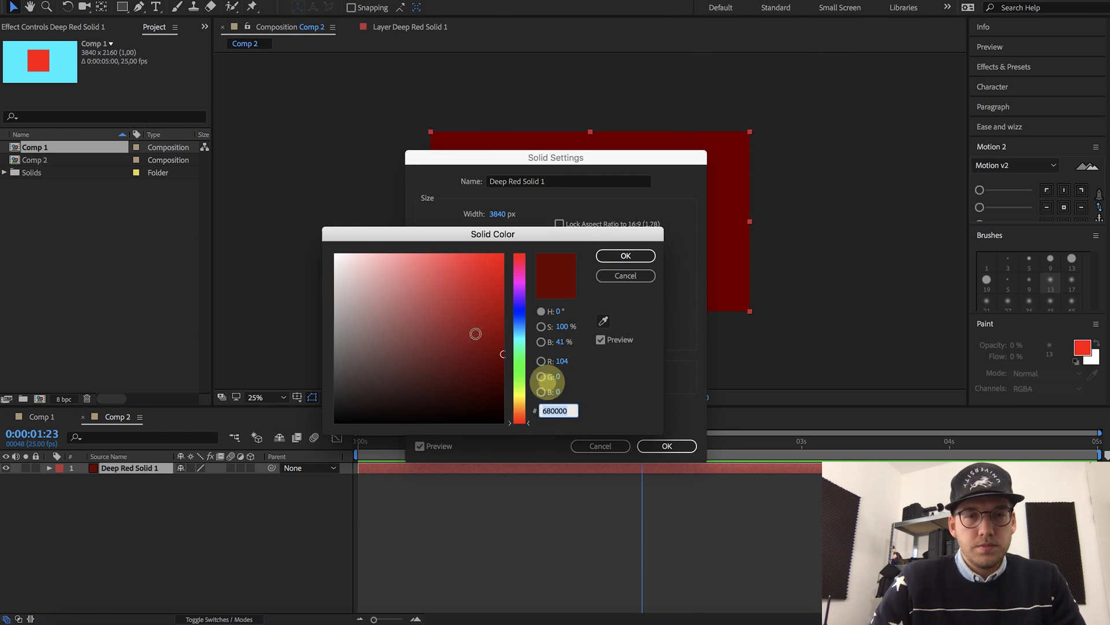
left_click(470, 332)
left_click(625, 259)
left_click(665, 445)
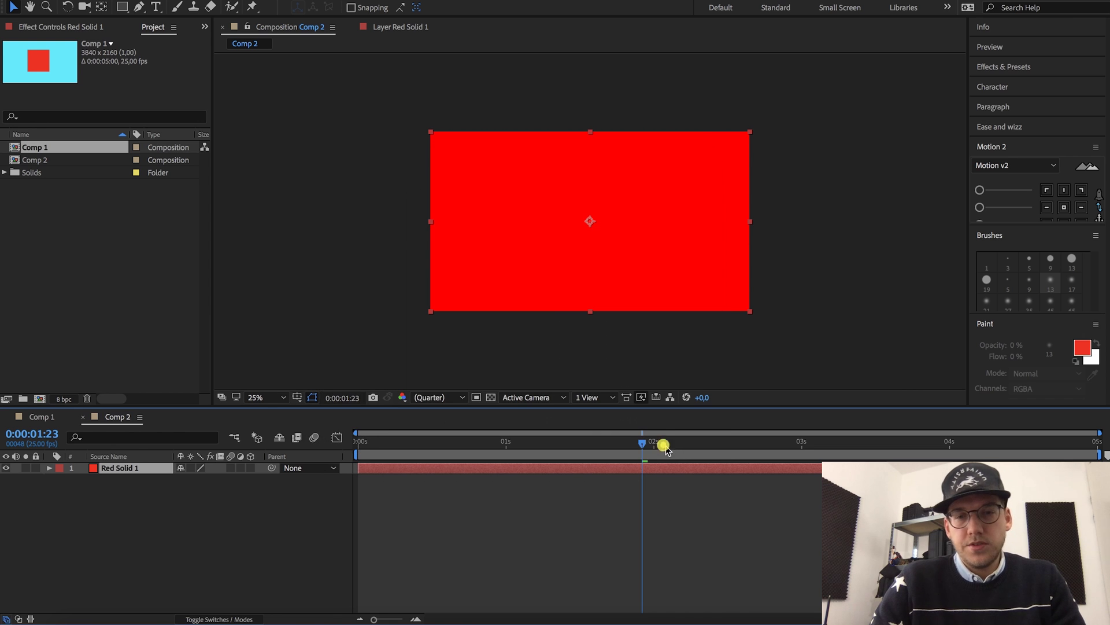
left_click(623, 367)
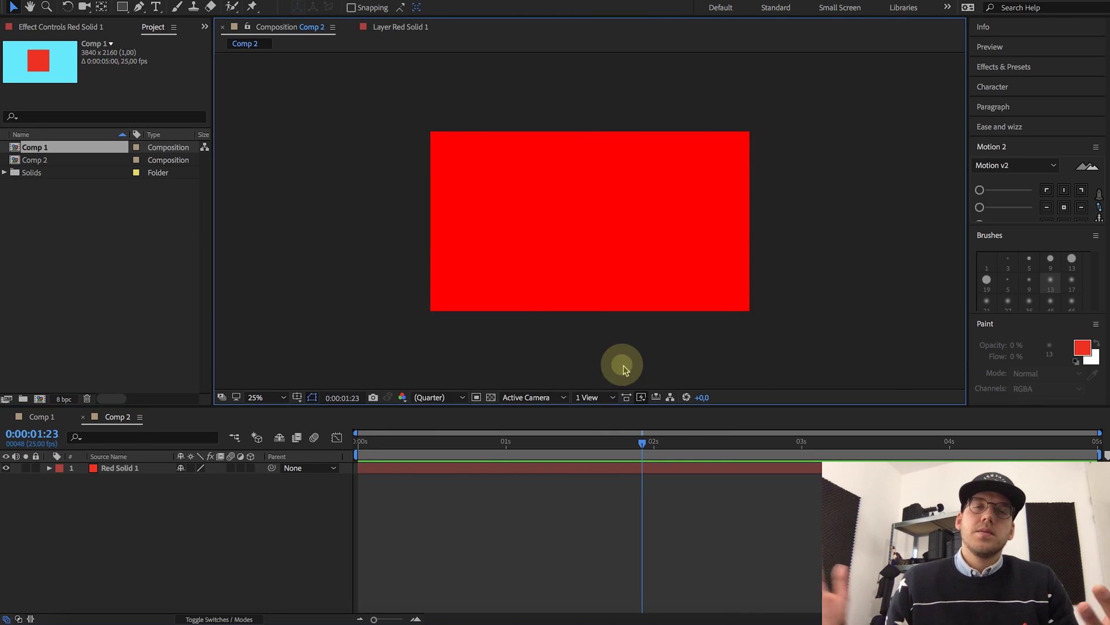